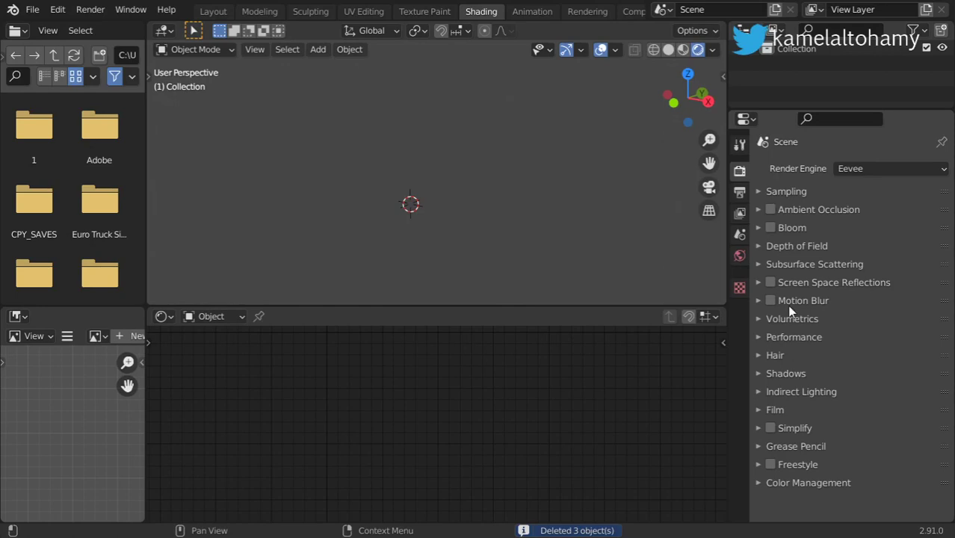
Switch to the Layout workspace and add a Plane mesh to the empty scene.
left_click(214, 12)
key("c")
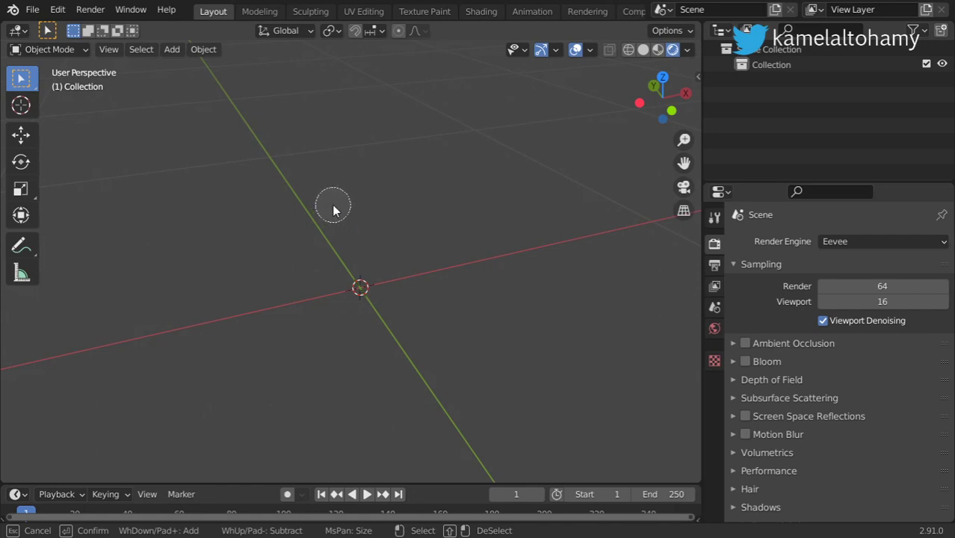
key("Escape")
key("shift+a")
left_click(406, 206)
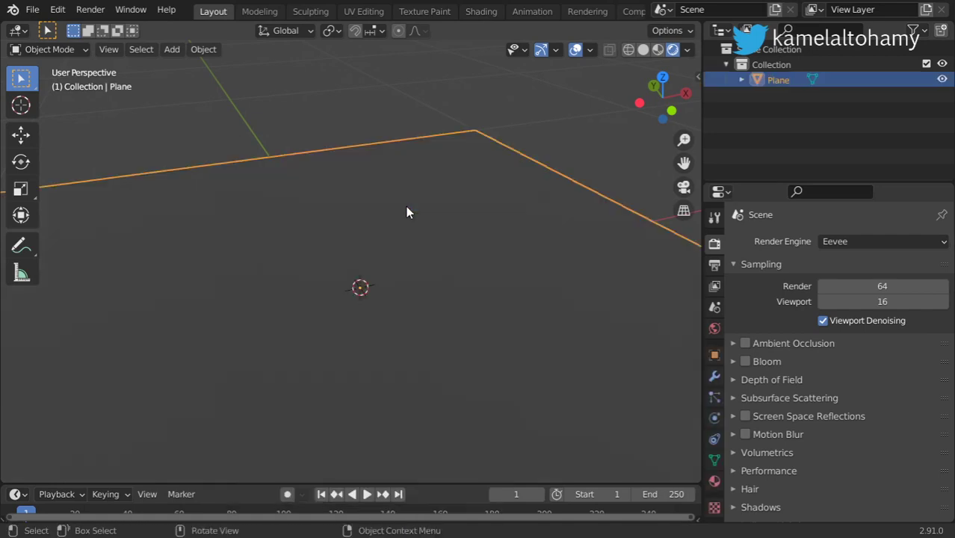
key("shift+a")
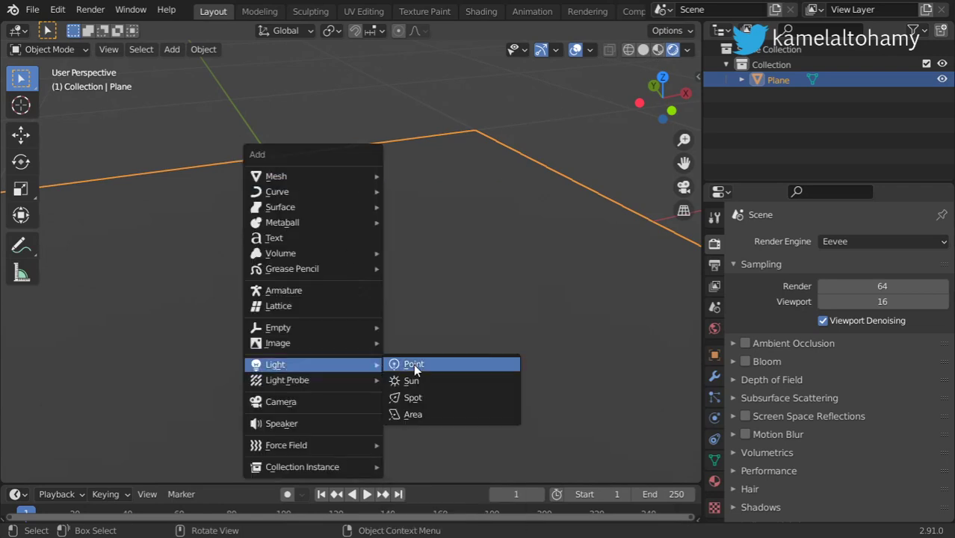
Add a Point light and move it high above the plane in front view.
mouse_move(275, 364)
left_click(414, 364)
key("KP_1")
scroll(437, 282, "down", 3)
scroll(435, 277, "down", 2)
key("g")
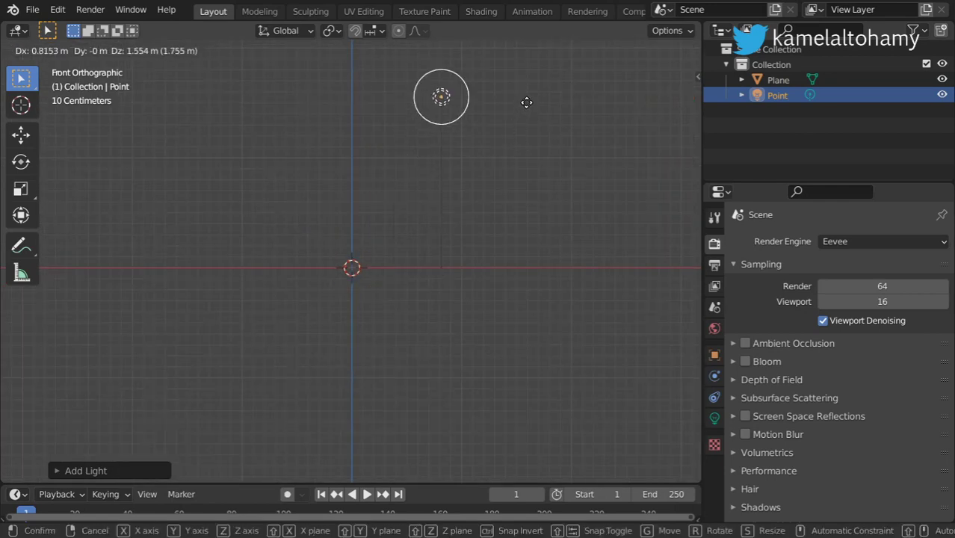
left_click(536, 80)
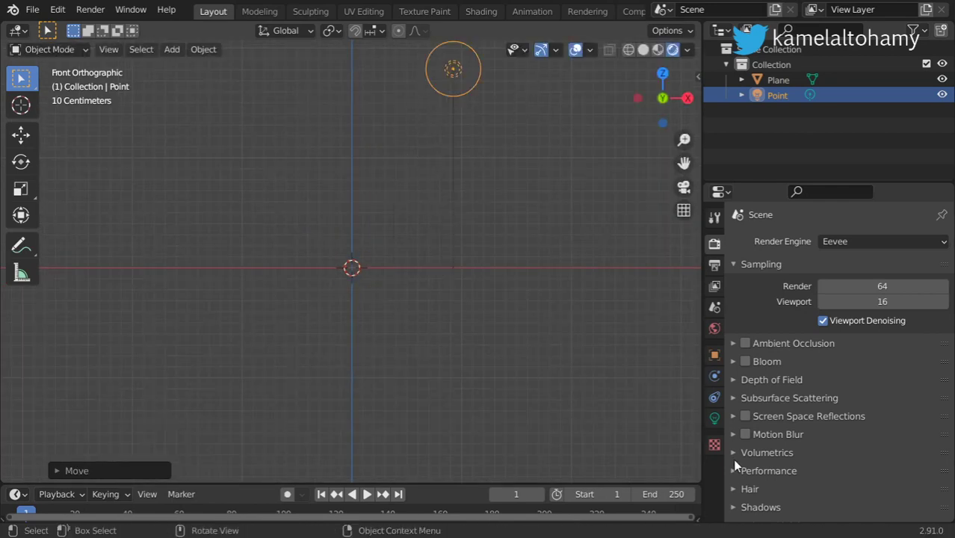
Set the point light's power to 400 W and give it a pale yellow colour.
left_click(713, 420)
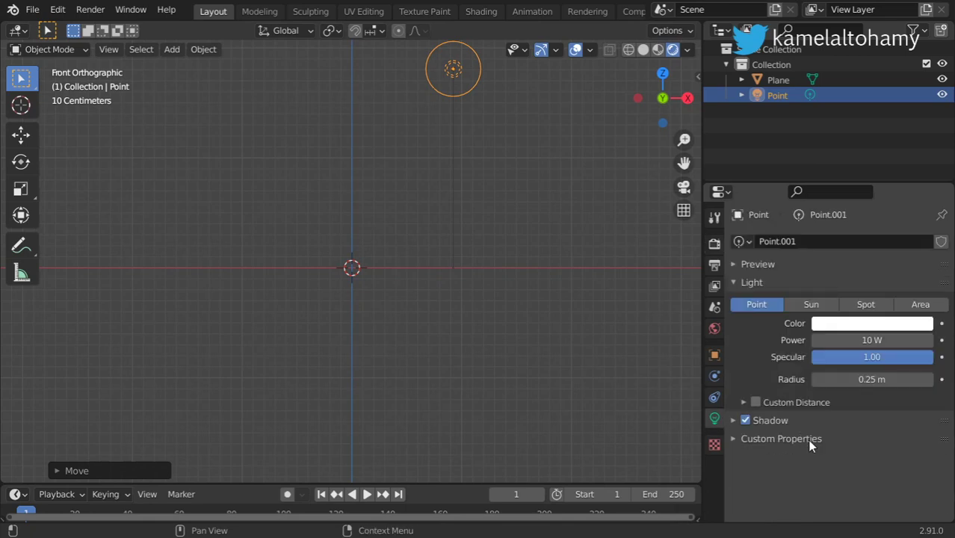
left_click(896, 341)
type("40")
key("Return")
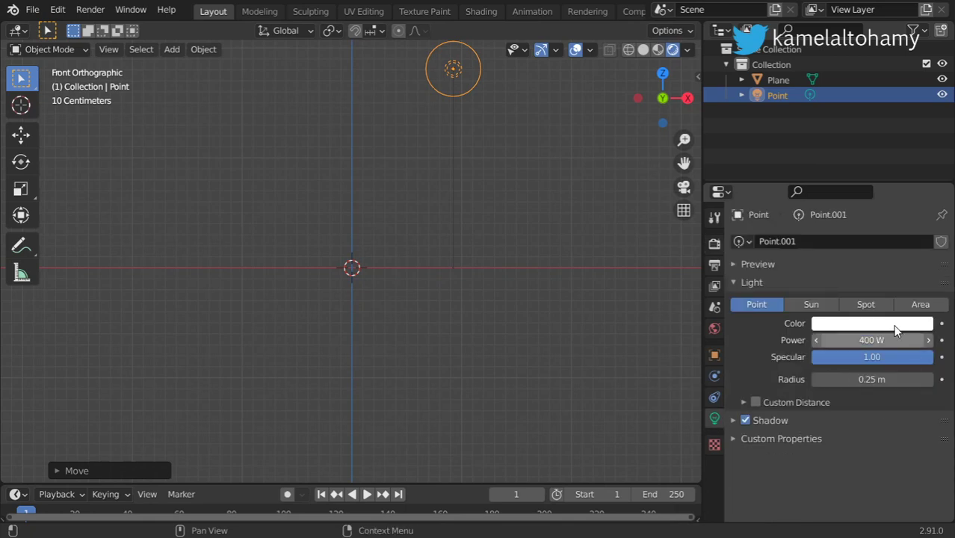
left_click(894, 325)
left_click(849, 182)
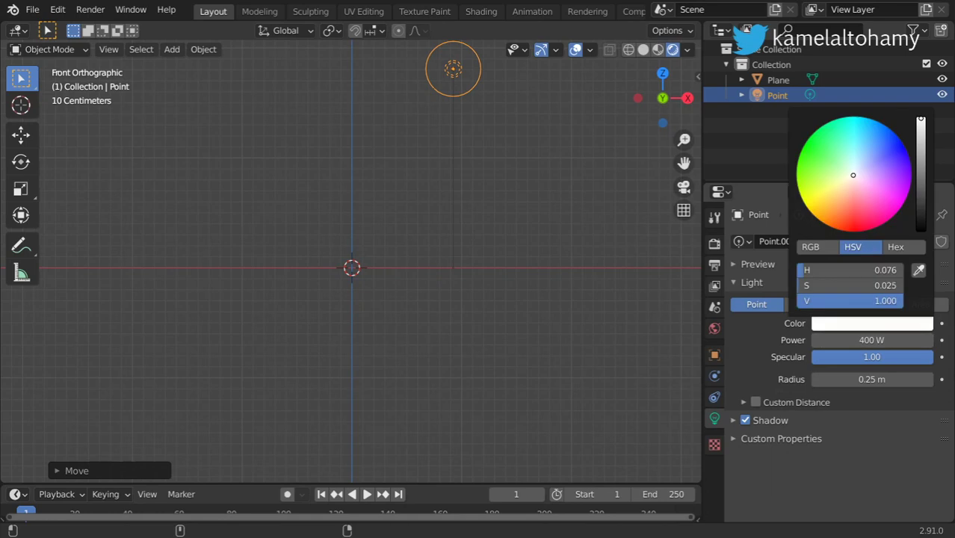
mouse_move(509, 247)
middle_mouse_down()
mouse_move(436, 267)
mouse_move(429, 281)
middle_mouse_up()
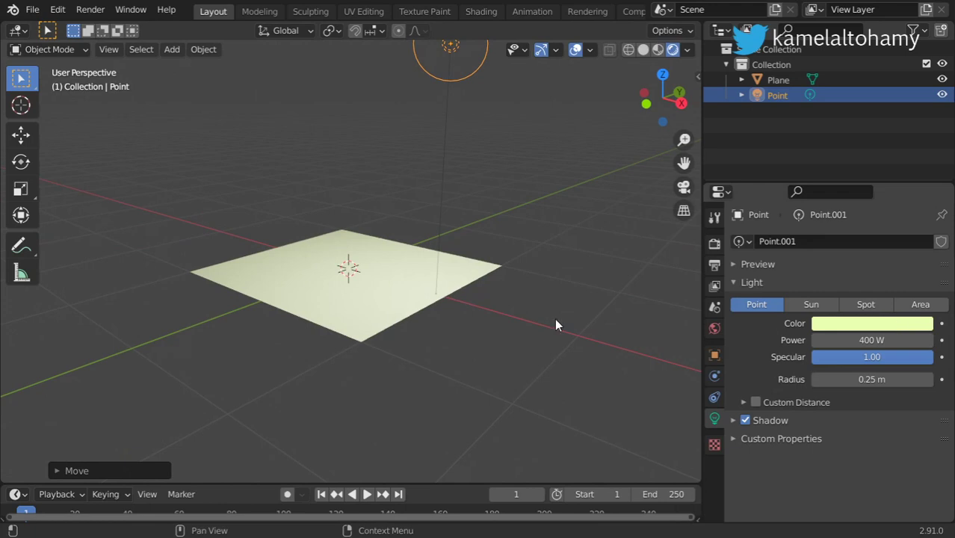
scroll(355, 251, "up", 1)
scroll(356, 254, "up", 2)
Add a Suzanne monkey and scale it down to 0.1.
key("shift+a")
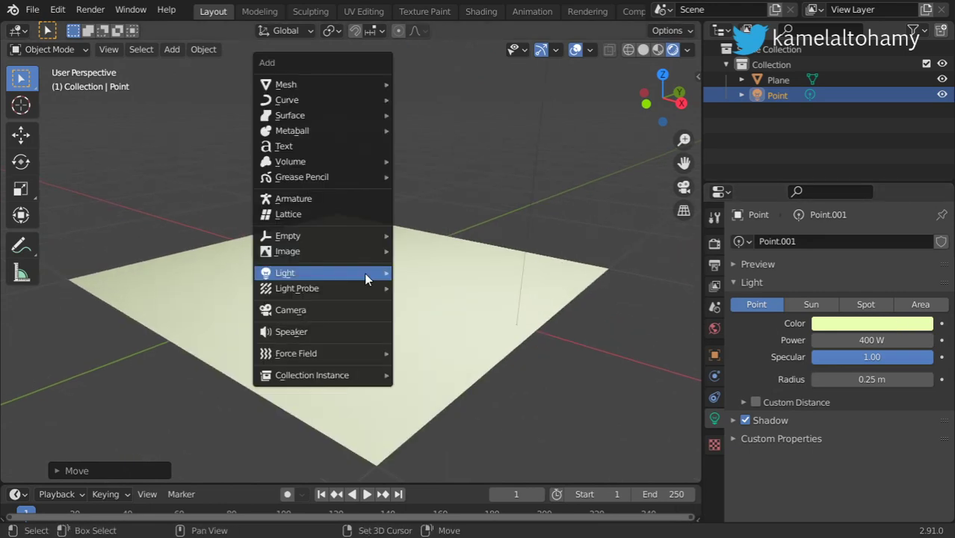
mouse_move(322, 84)
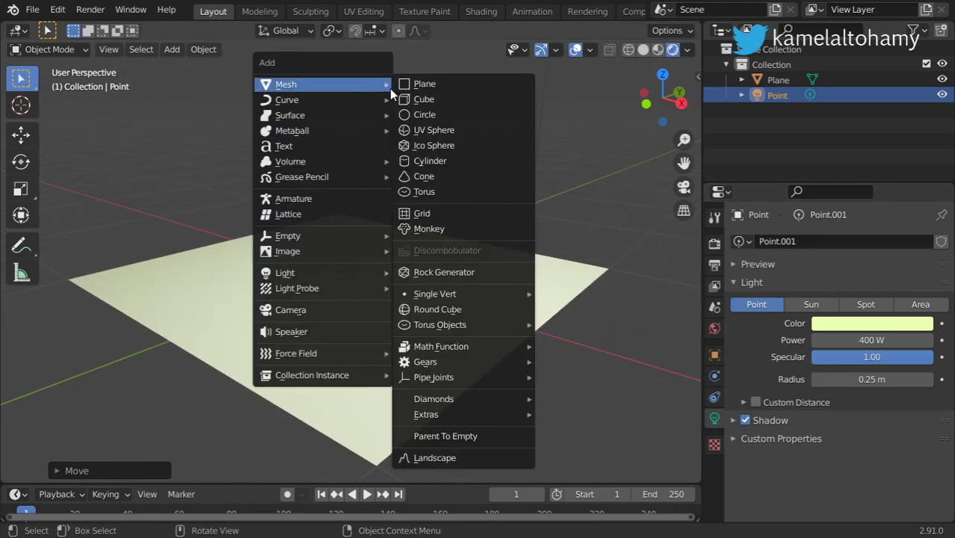
left_click(437, 227)
type("s.1")
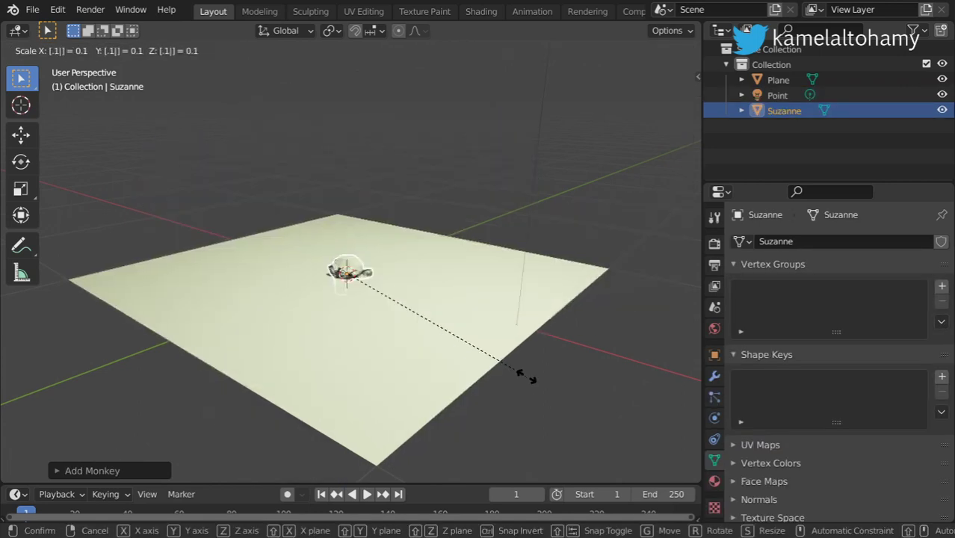
key("Return")
Add a UV sphere, scale it to 0.1, enlarge slightly, and place it up-left of Suzanne.
key("shift+a")
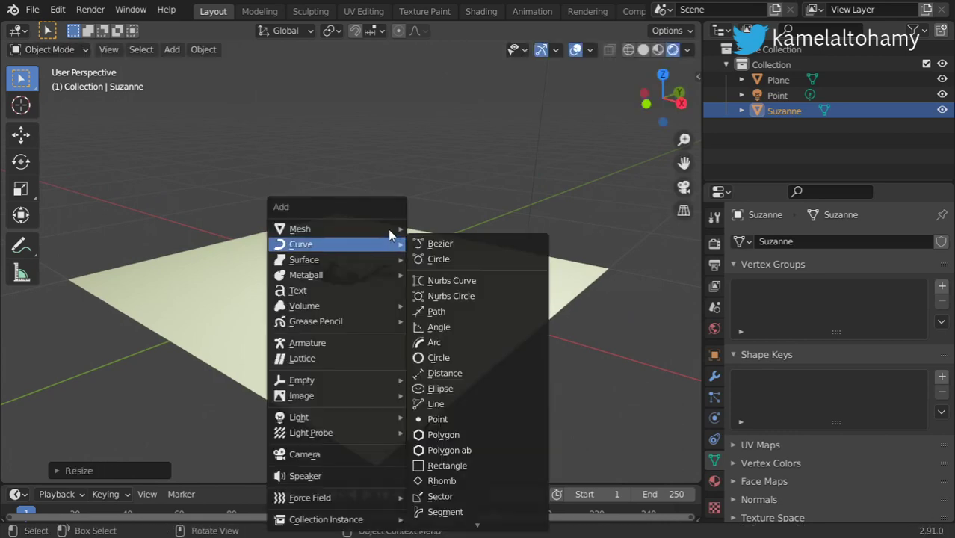
mouse_move(336, 229)
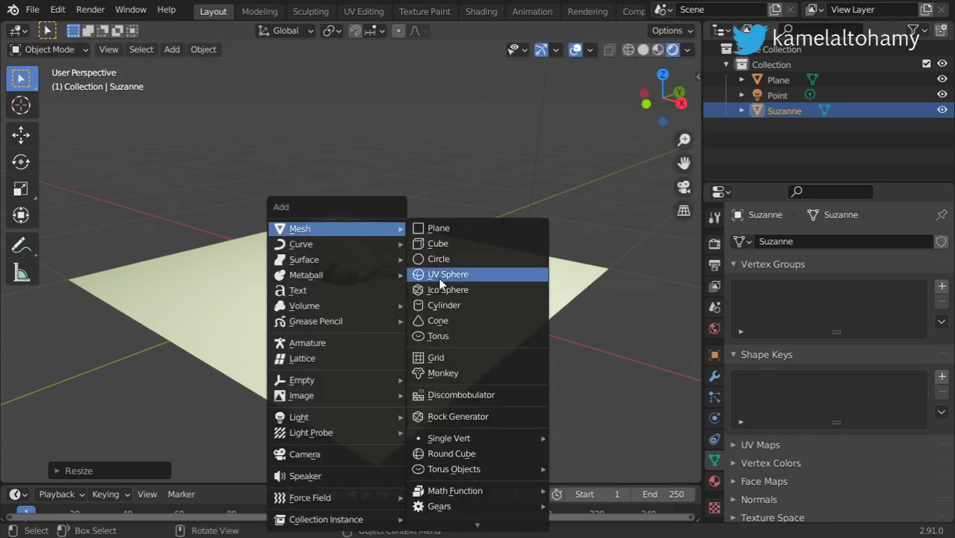
left_click(443, 277)
key("KP_7")
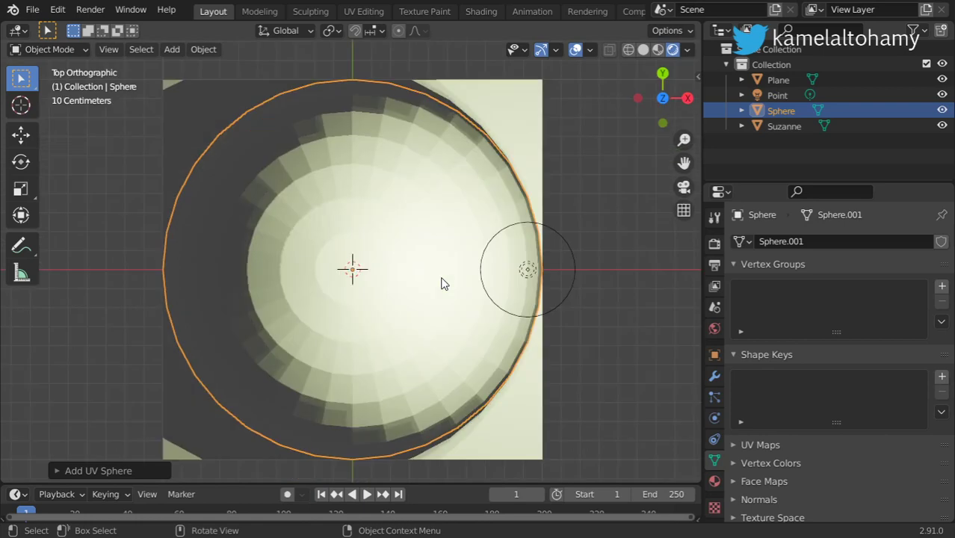
type("s.1")
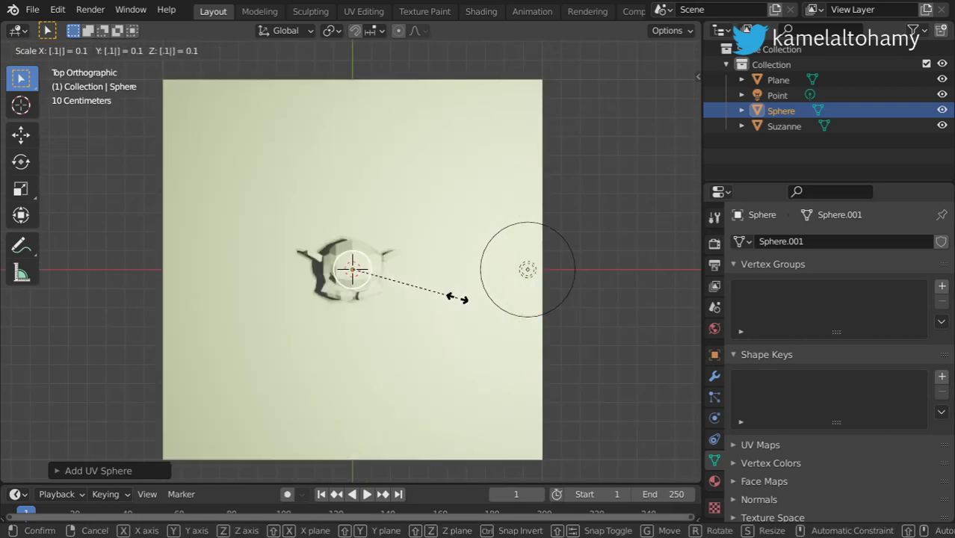
key("Return")
key("s")
left_click(479, 328)
key("g")
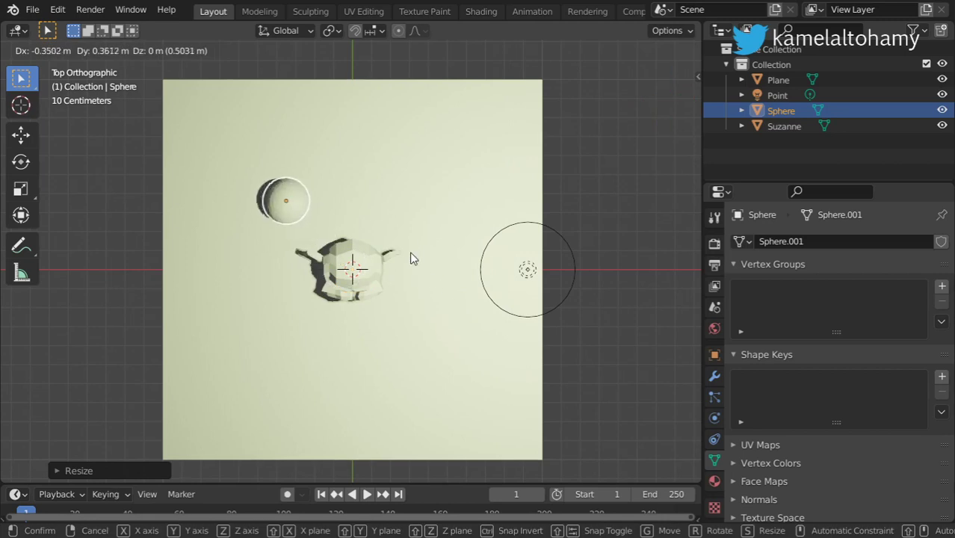
left_click(409, 254)
key("KP_1")
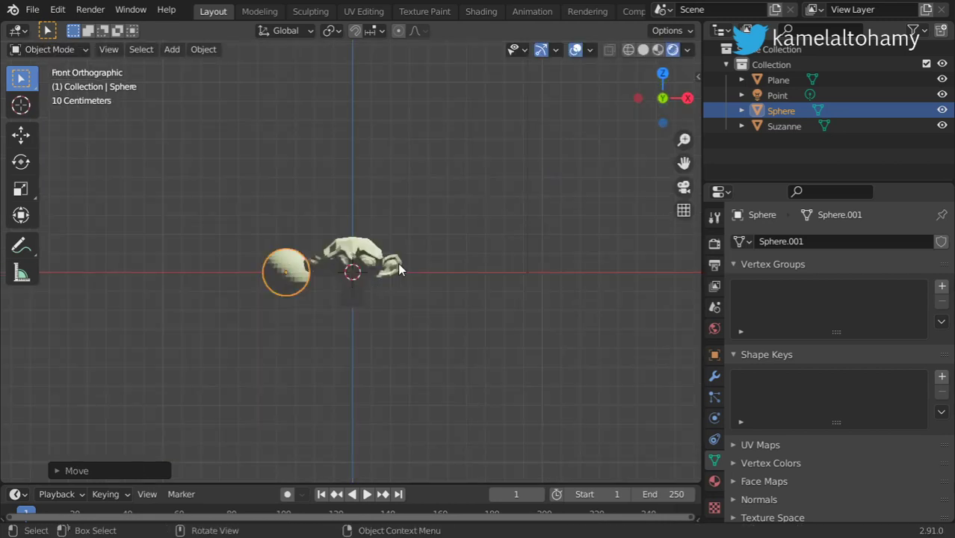
key("shift+a")
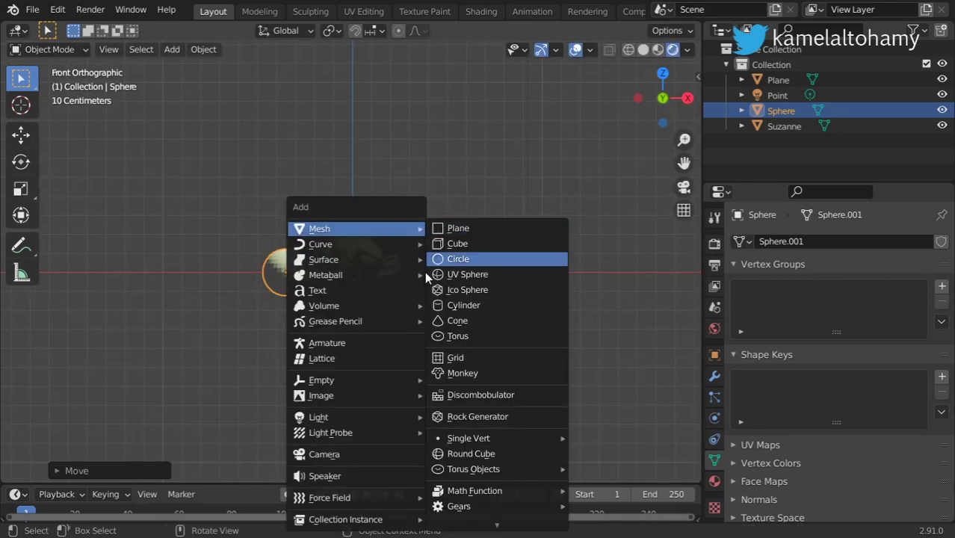
Add a camera, look through it, then orbit out and deselect everything.
left_click(335, 453)
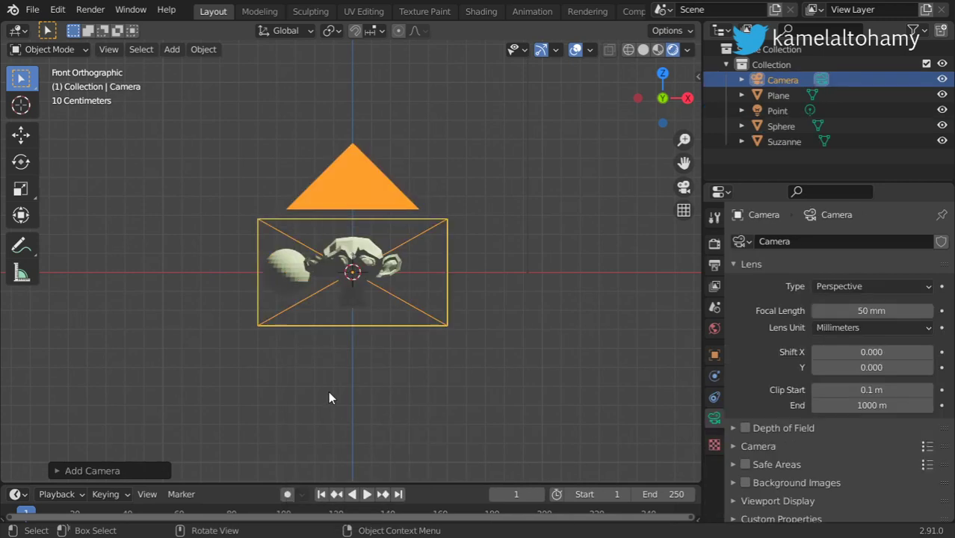
key("KP_0")
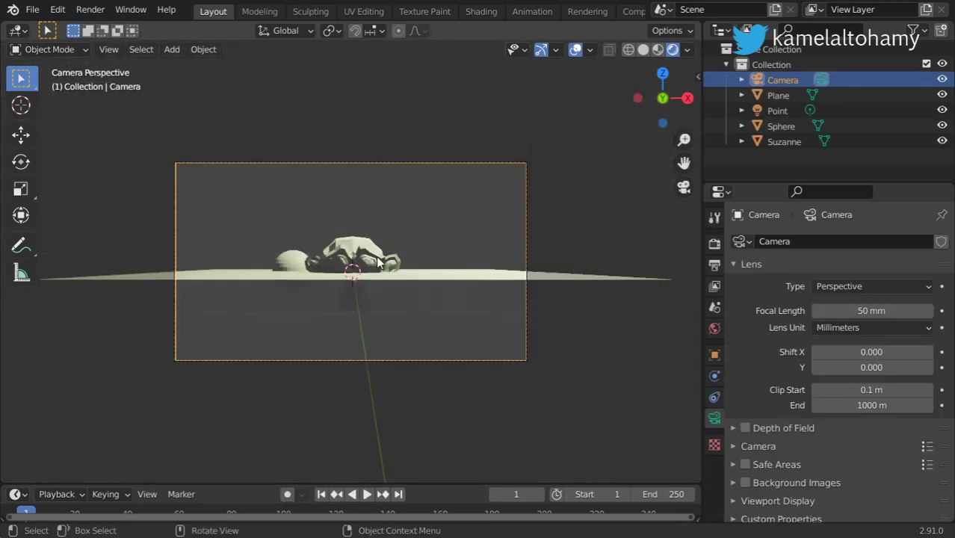
middle_click_drag(379, 262, 382, 280)
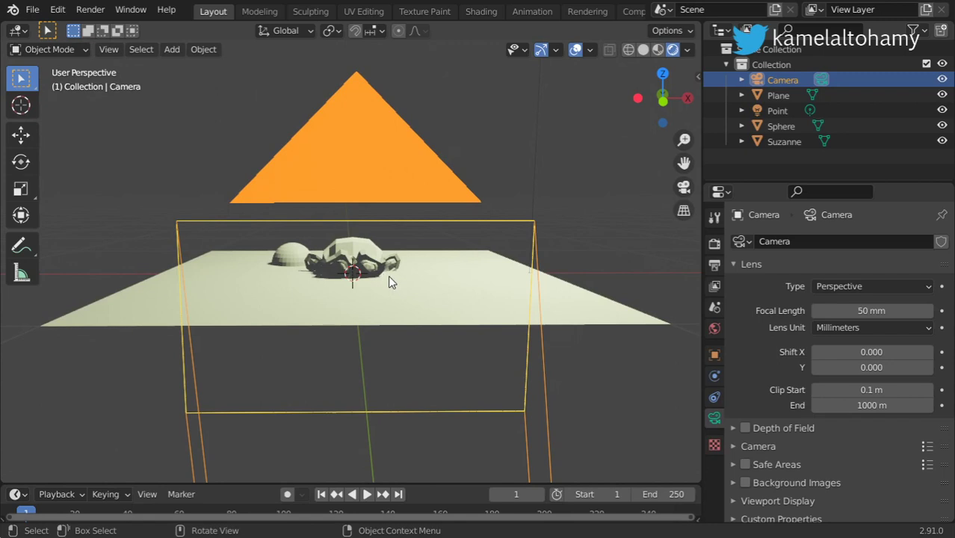
key("alt+a")
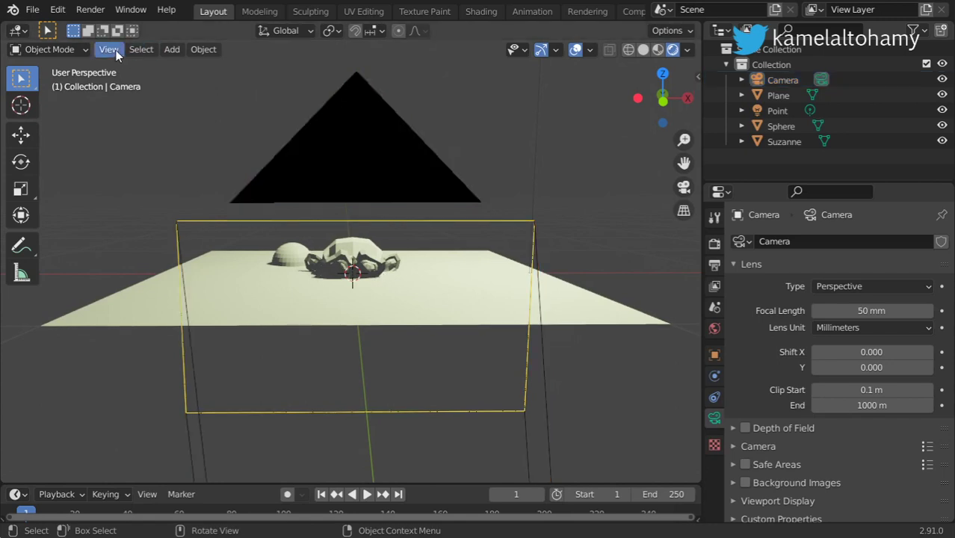
Enable Camera to View in the sidebar's View panel and look through the camera again.
left_click(100, 46)
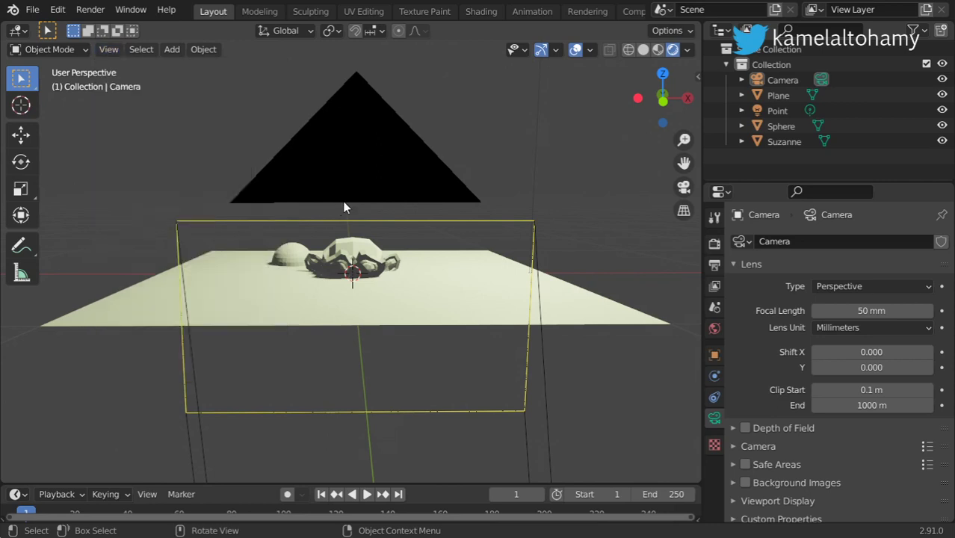
key("n")
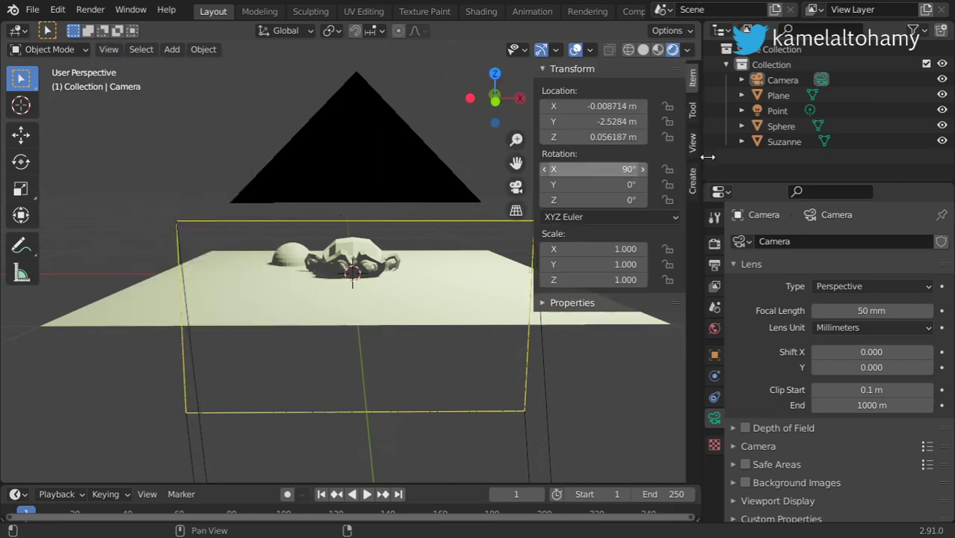
left_click(691, 154)
left_click(600, 253)
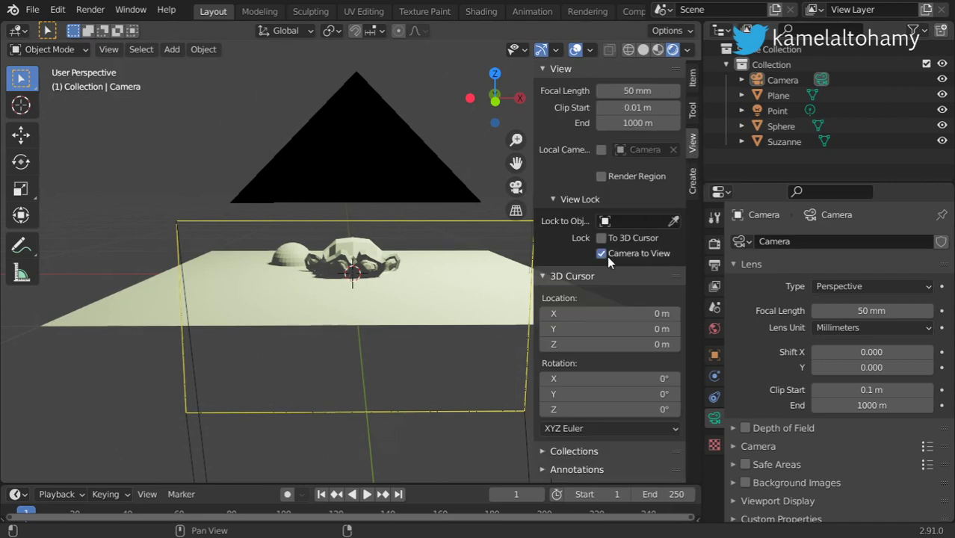
key("n")
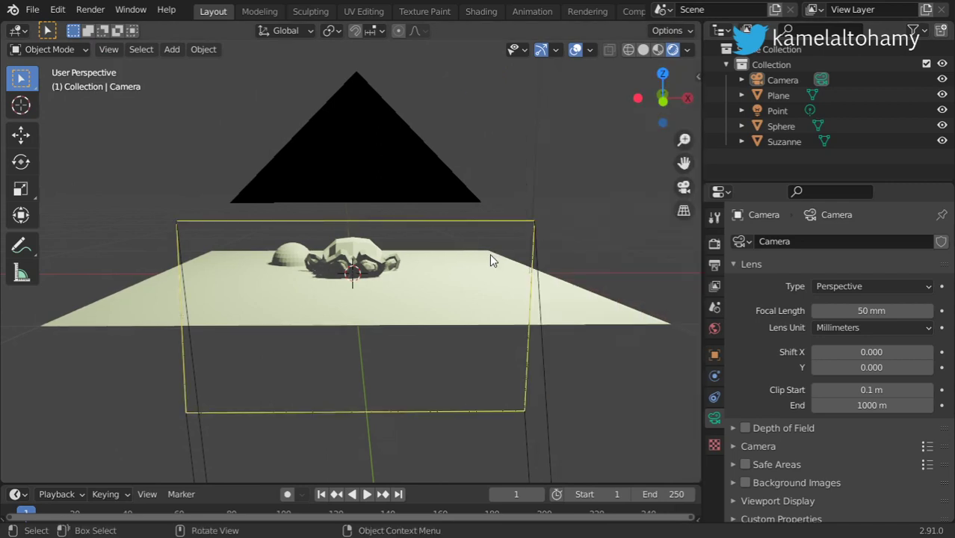
key("KP_0")
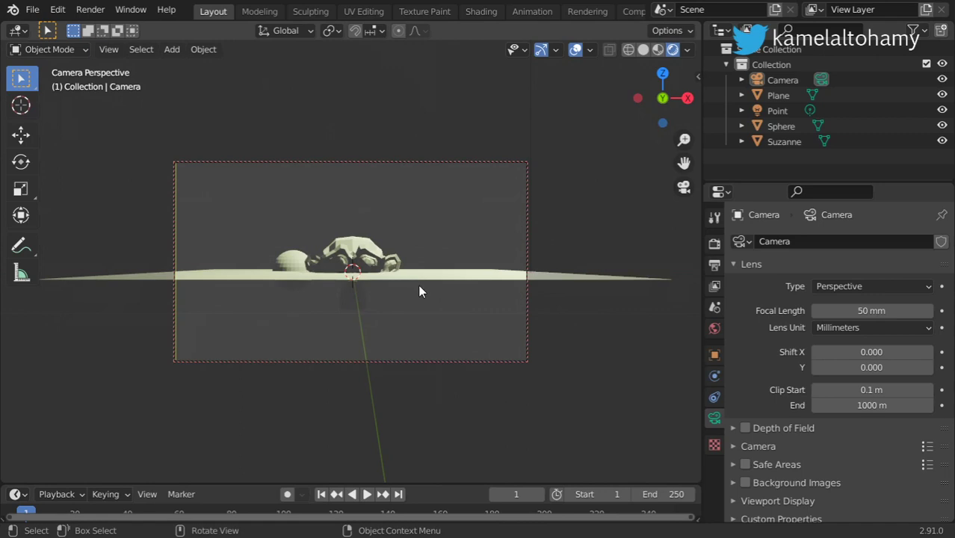
Reframe the camera view and scale the floor plane by 2.
middle_click_drag(419, 303, 418, 314)
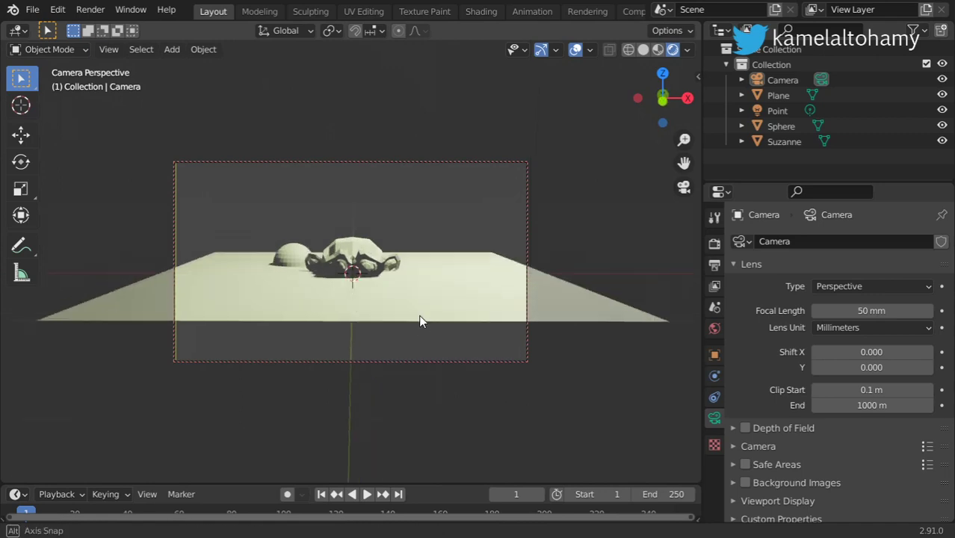
scroll(372, 249, "up", 2)
middle_click_drag(371, 252, 430, 253, "shift")
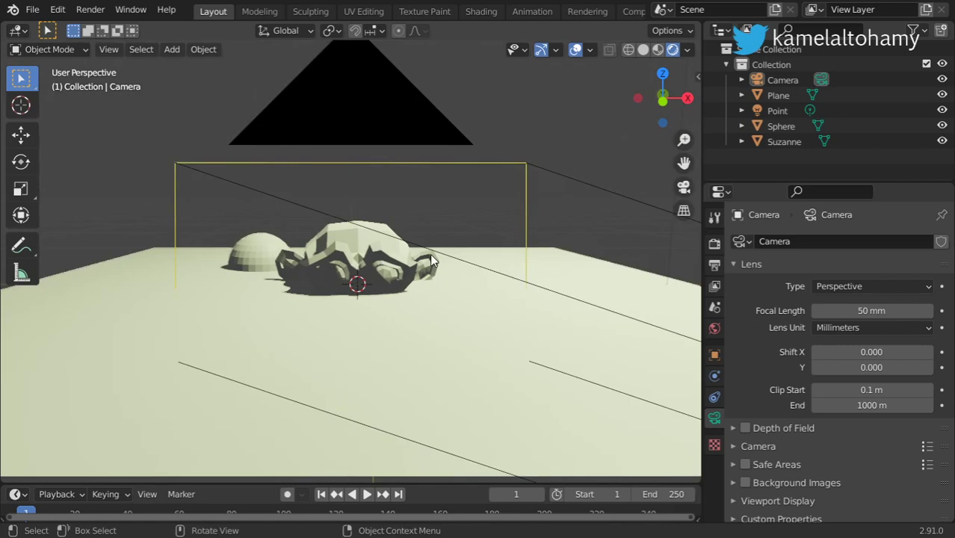
left_click(583, 273)
type("s2")
key("Return")
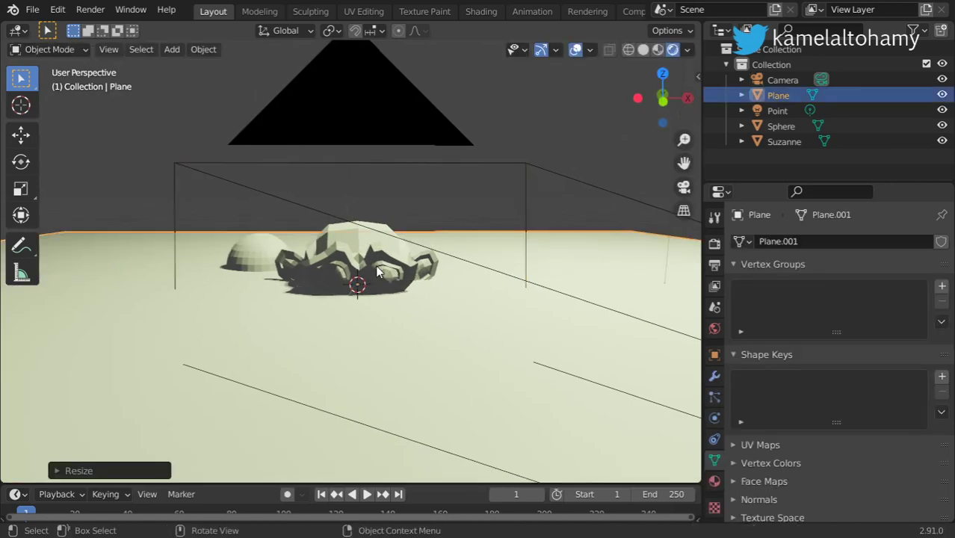
Lift Suzanne and the sphere together above the floor.
left_click(307, 264)
left_click(243, 262, "shift")
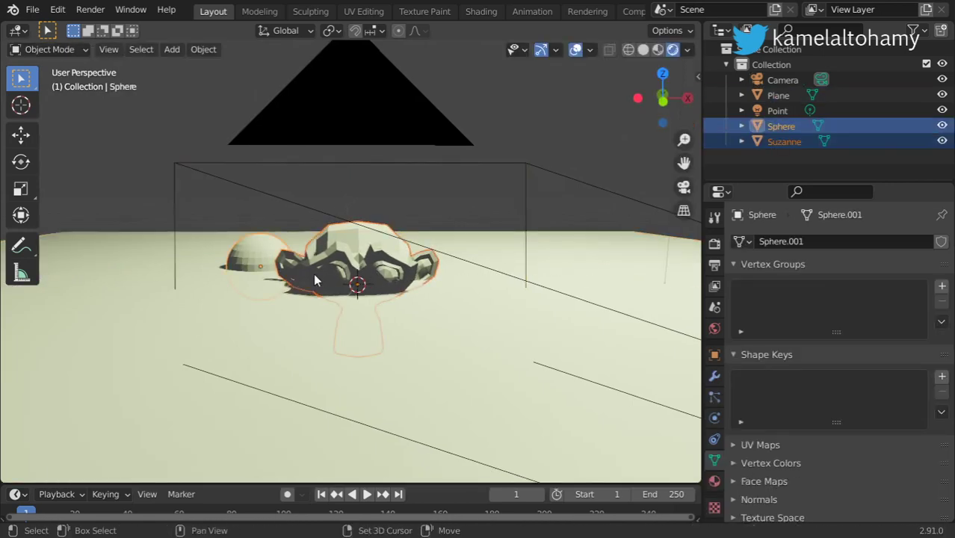
key("g")
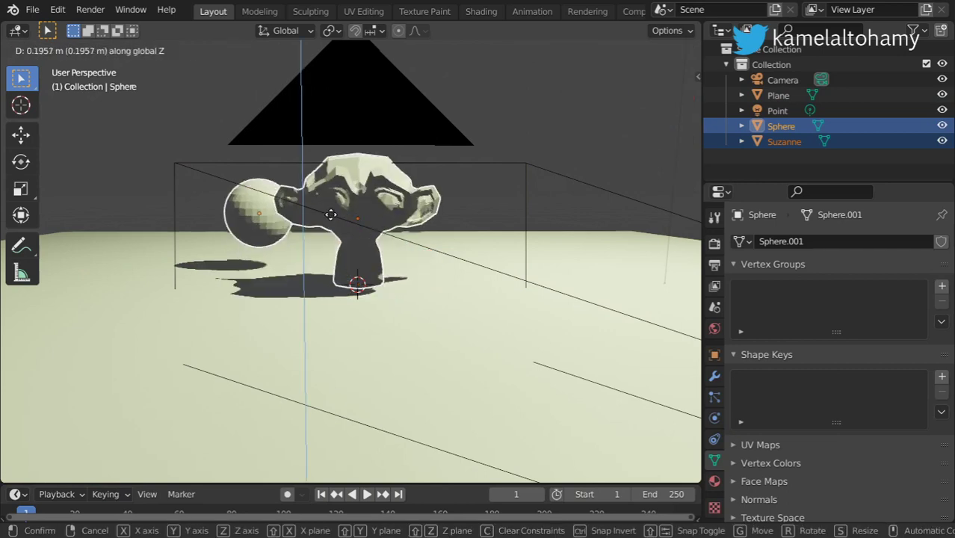
left_click(342, 216)
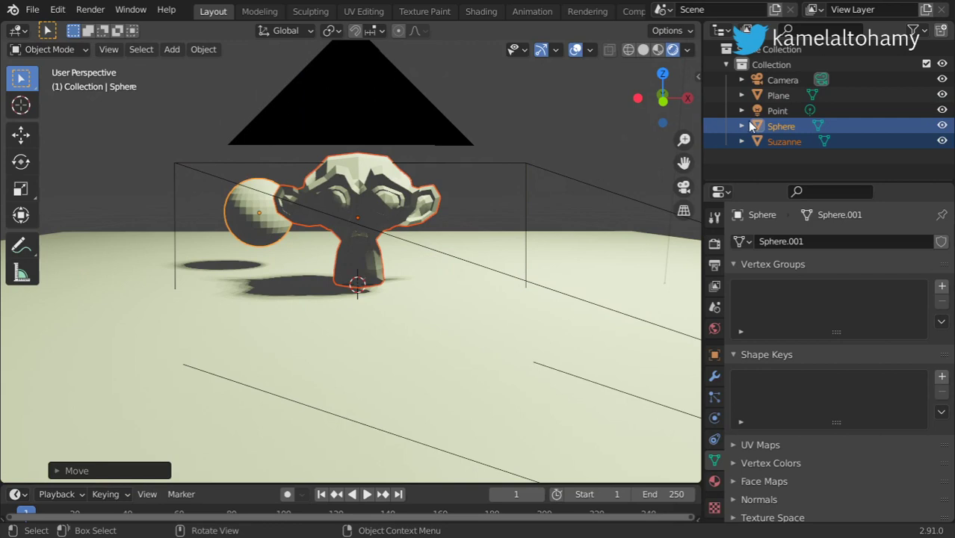
left_click(777, 111)
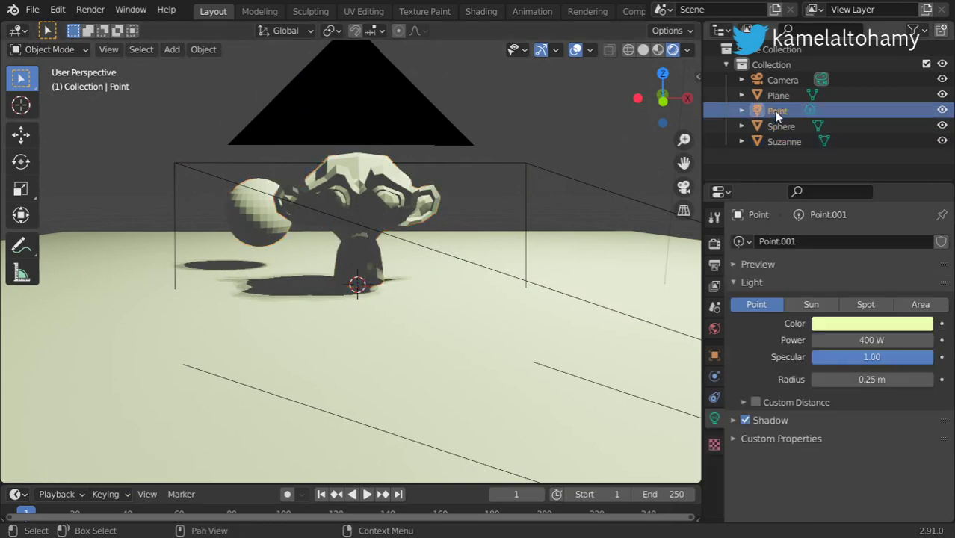
Set the point light colour to cool near-white: R 0.916, G 0.987, B 1.000.
left_click(865, 325)
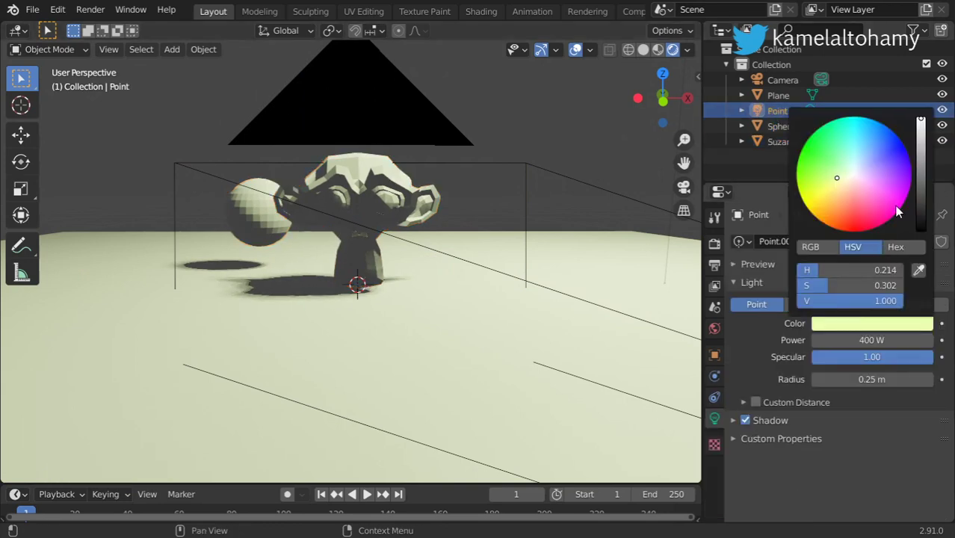
left_click_drag(837, 273, 902, 269)
left_click(812, 248)
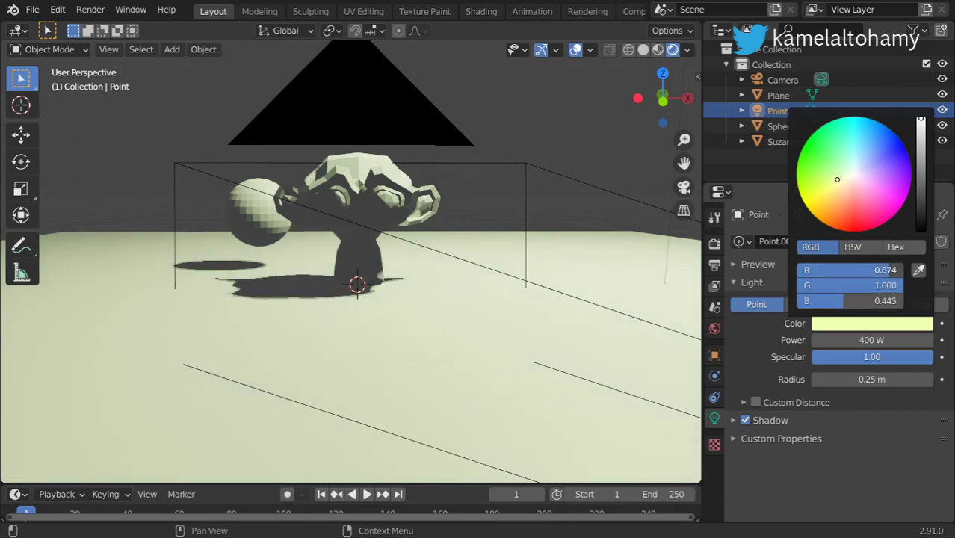
left_click_drag(843, 301, 903, 301)
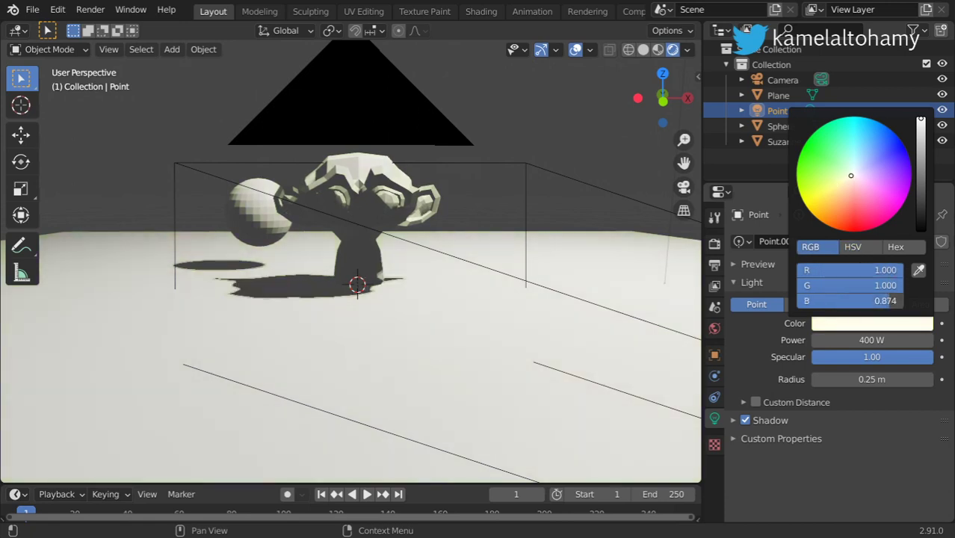
left_click_drag(855, 174, 853, 172)
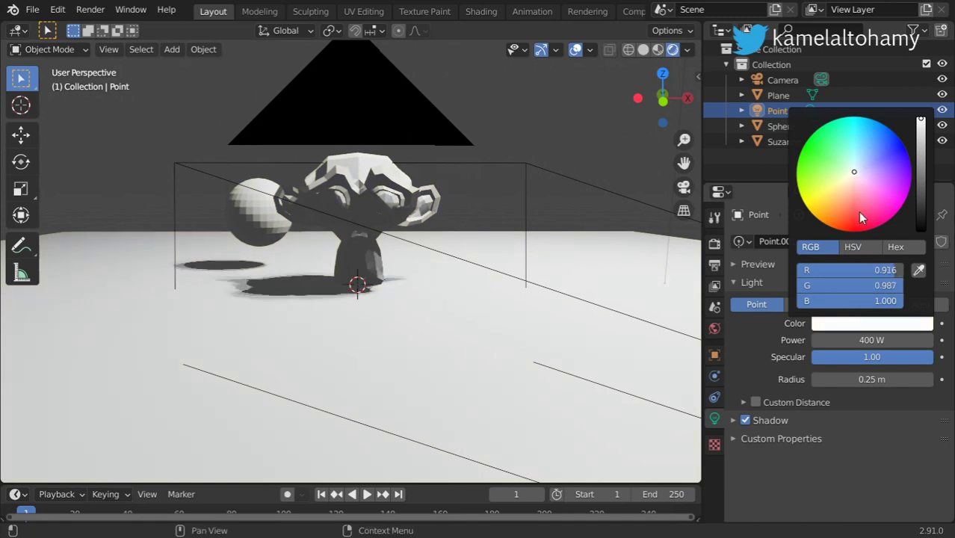
Enable Depth of Field on the camera (F-Stop 2.8, 10 m focus).
left_click(502, 345)
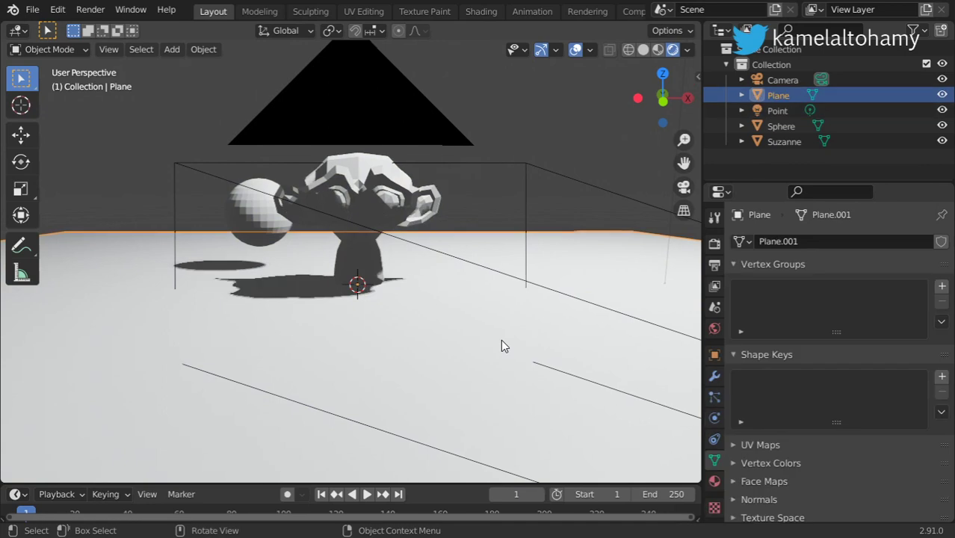
key("KP_0")
middle_click_drag(410, 247, 424, 274)
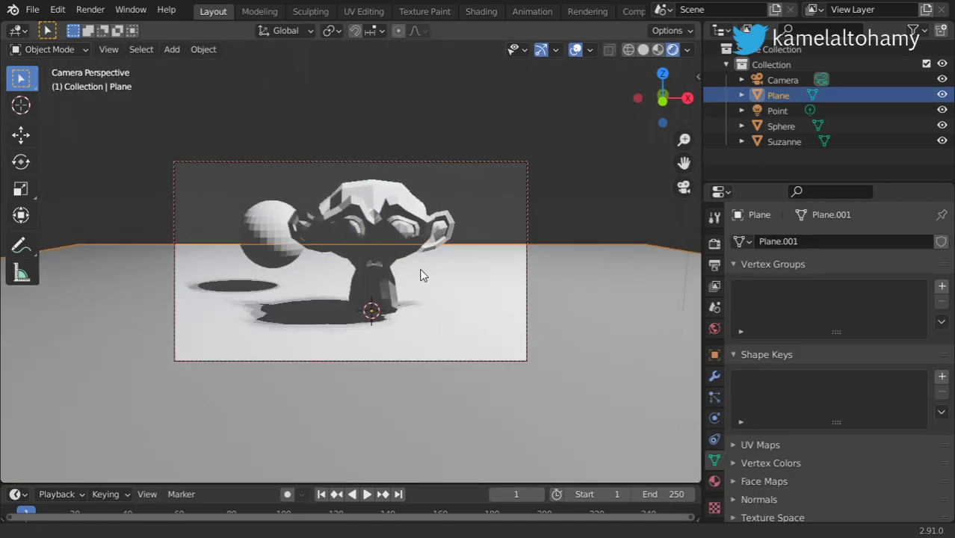
left_click(768, 80)
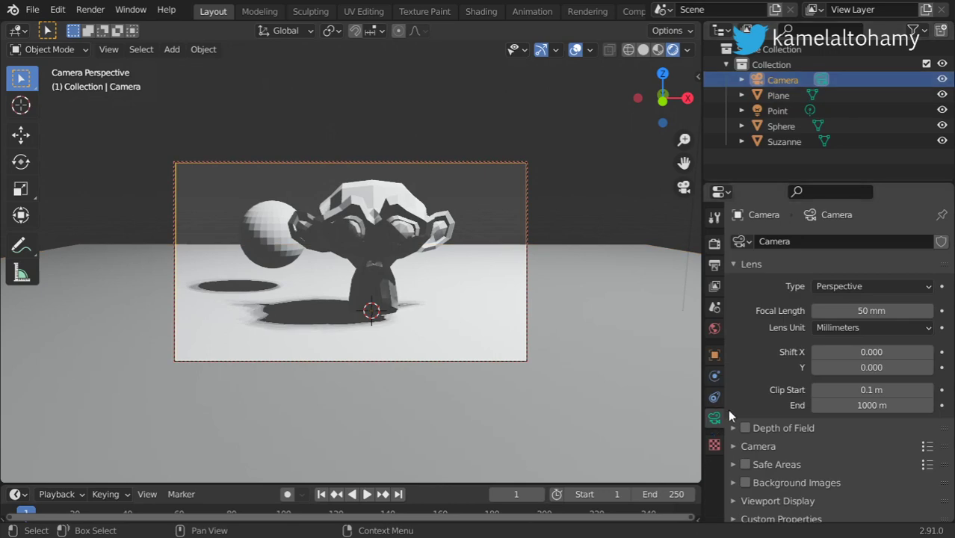
left_click(745, 427)
left_click(774, 429)
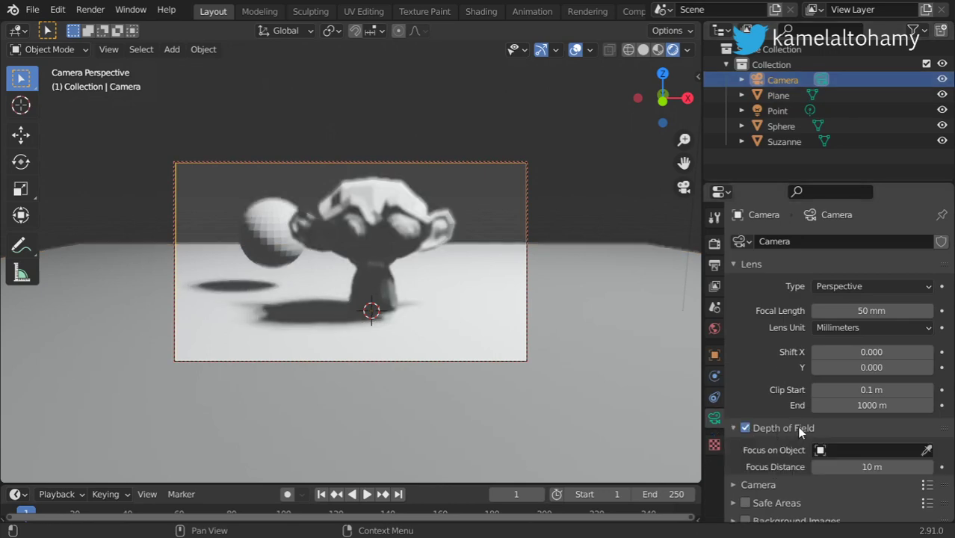
scroll(857, 438, "down", 2)
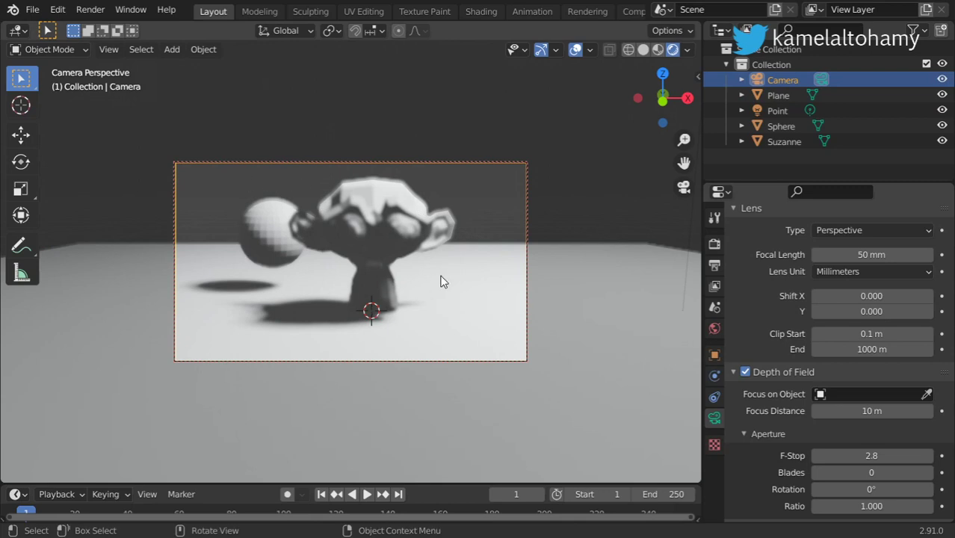
left_click(782, 370)
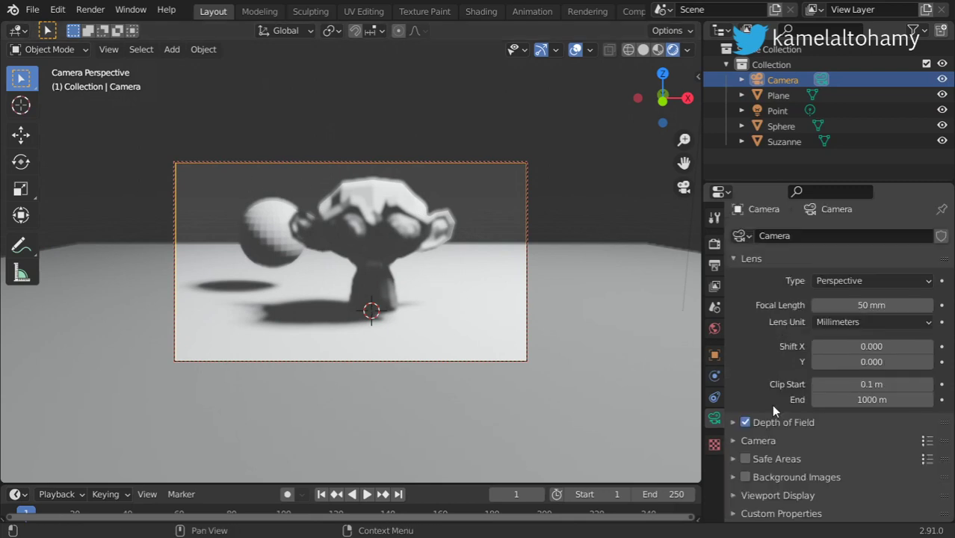
Turn on Show Limits in the camera's Viewport Display settings.
left_click(789, 497)
scroll(788, 486, "down", 1)
scroll(799, 471, "down", 3)
left_click(817, 403)
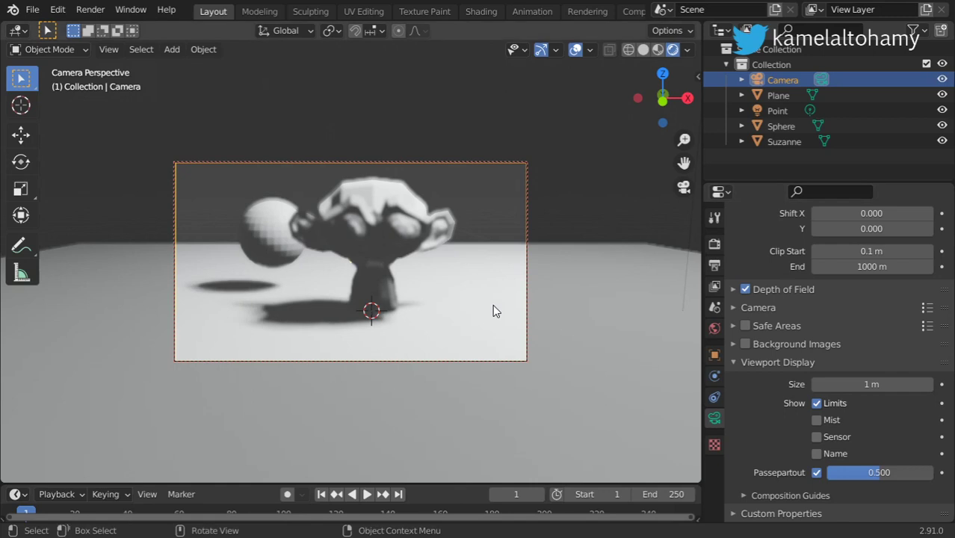
middle_click_drag(493, 311, 435, 278)
scroll(438, 271, "down", 3)
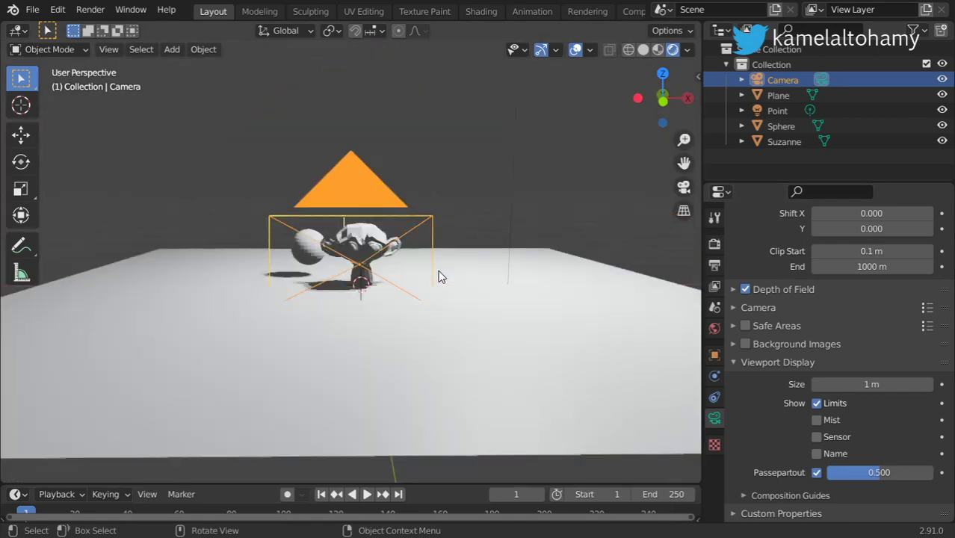
Move the camera back and higher in right view, and set focal length to 120 mm.
key("KP_5")
key("KP_3")
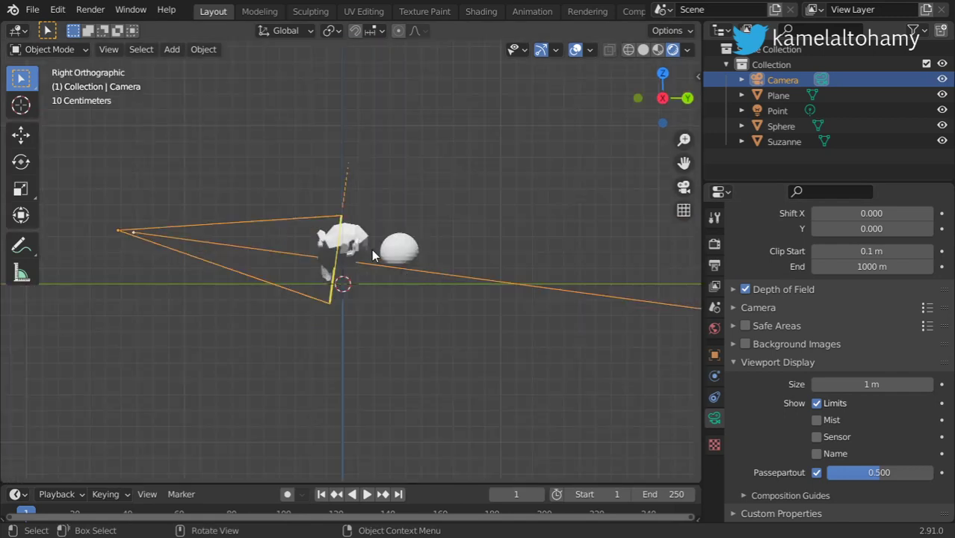
scroll(498, 297, "down", 3)
scroll(499, 297, "down", 3)
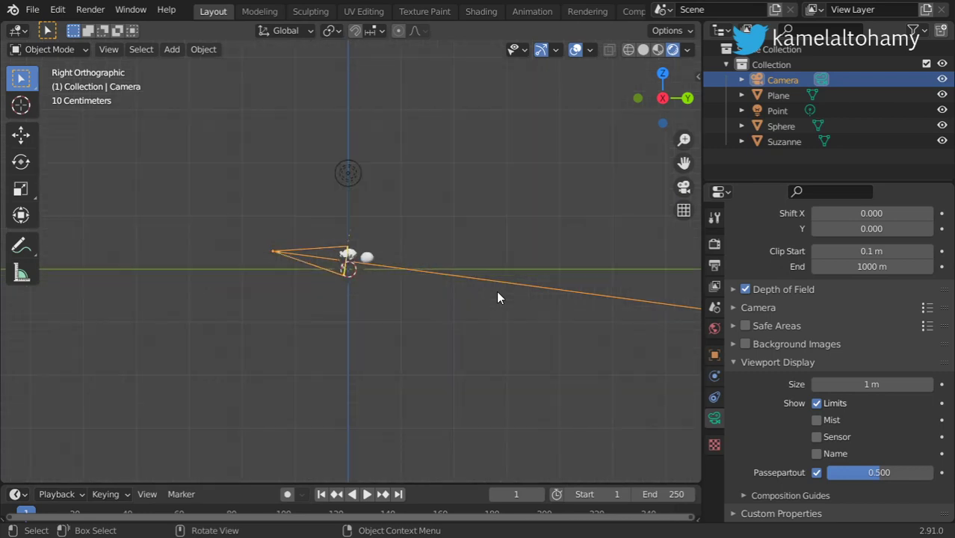
scroll(499, 298, "down", 2)
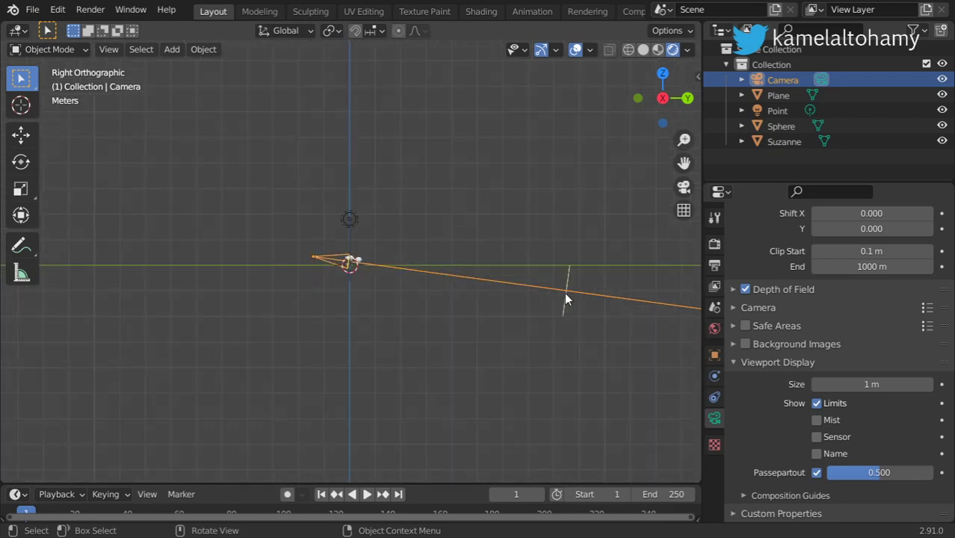
key("g")
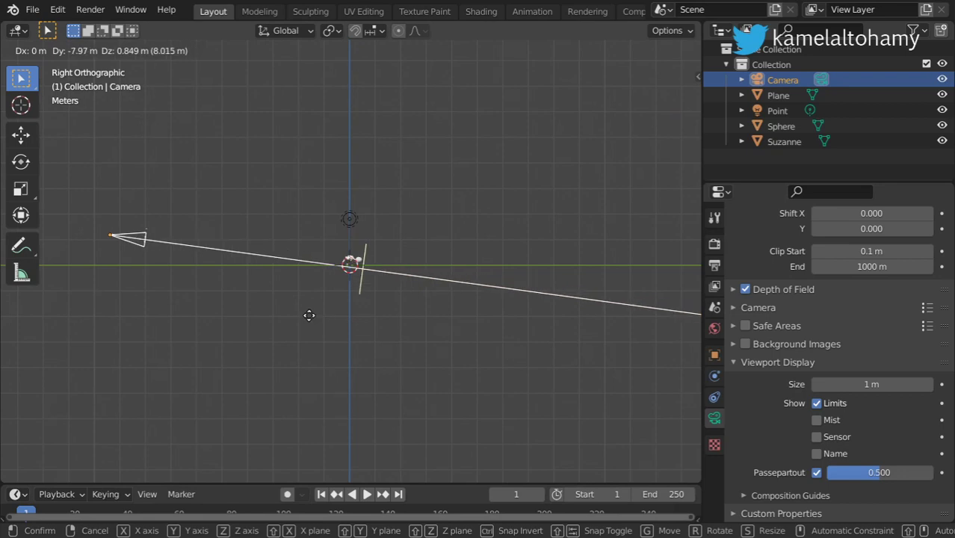
left_click(330, 312)
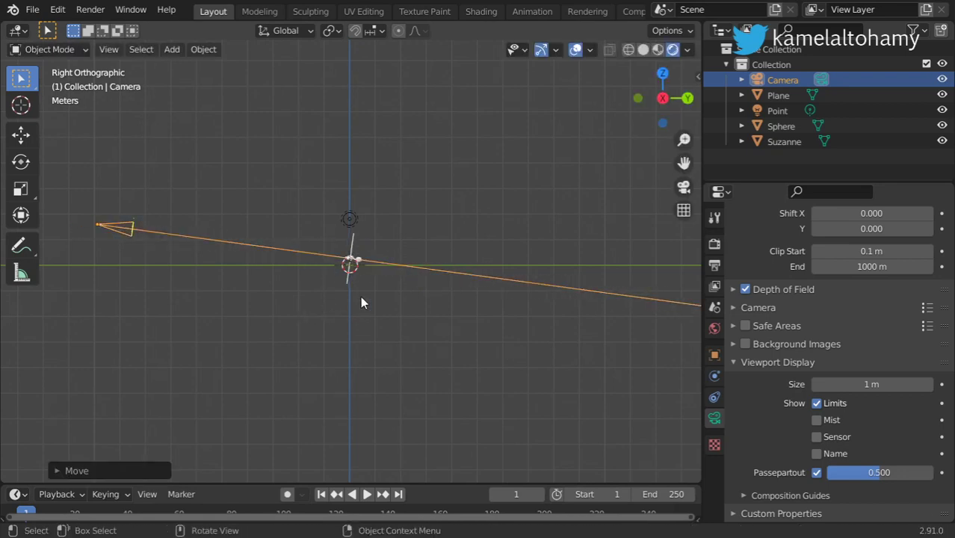
key("KP_0")
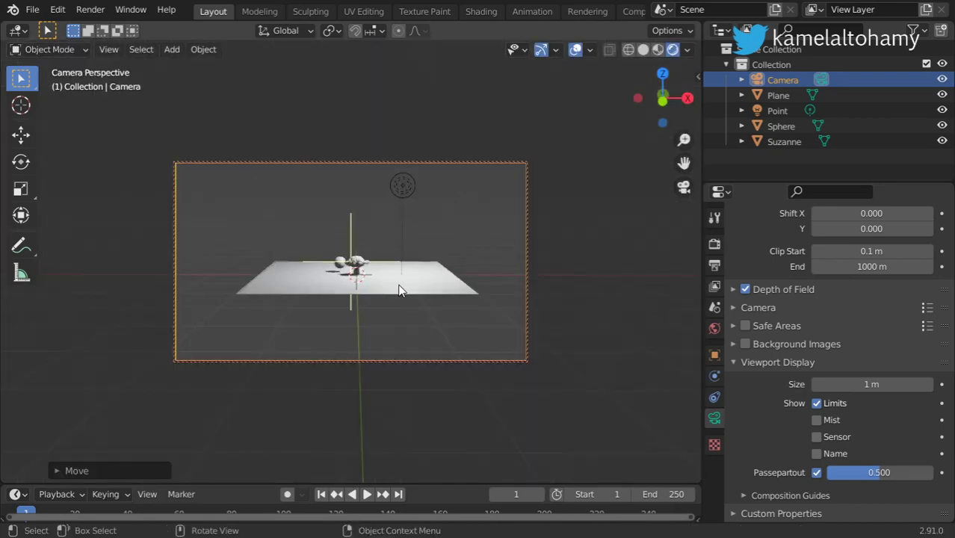
scroll(802, 280, "up", 5)
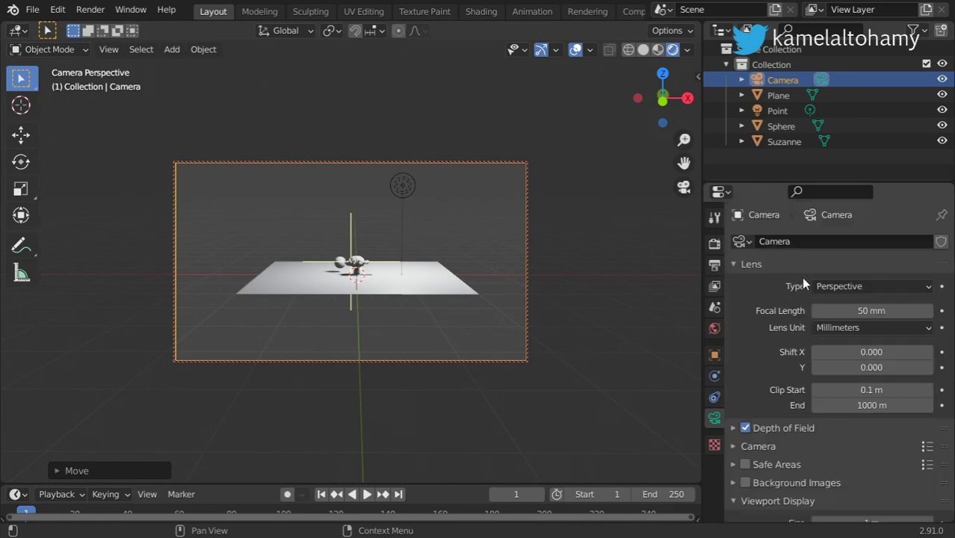
left_click(861, 310)
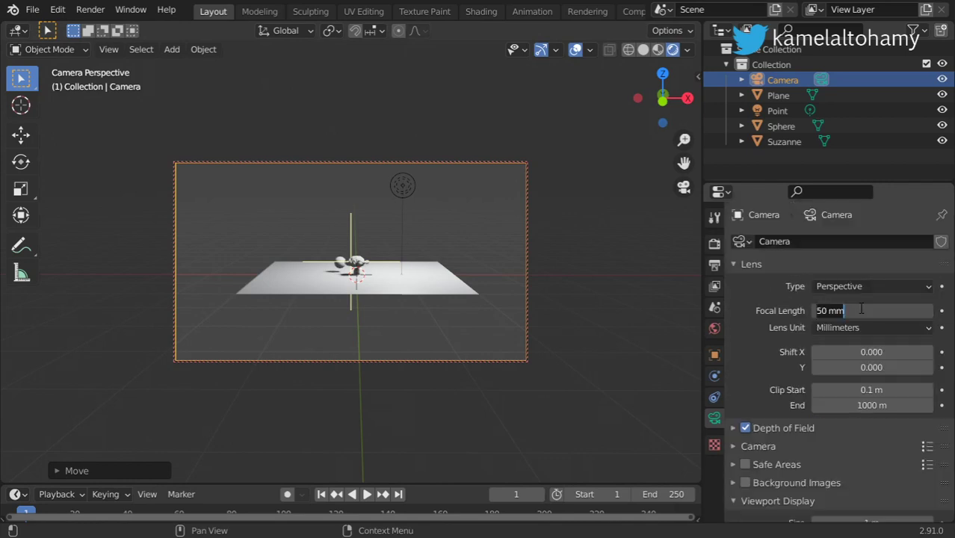
type("120")
key("Return")
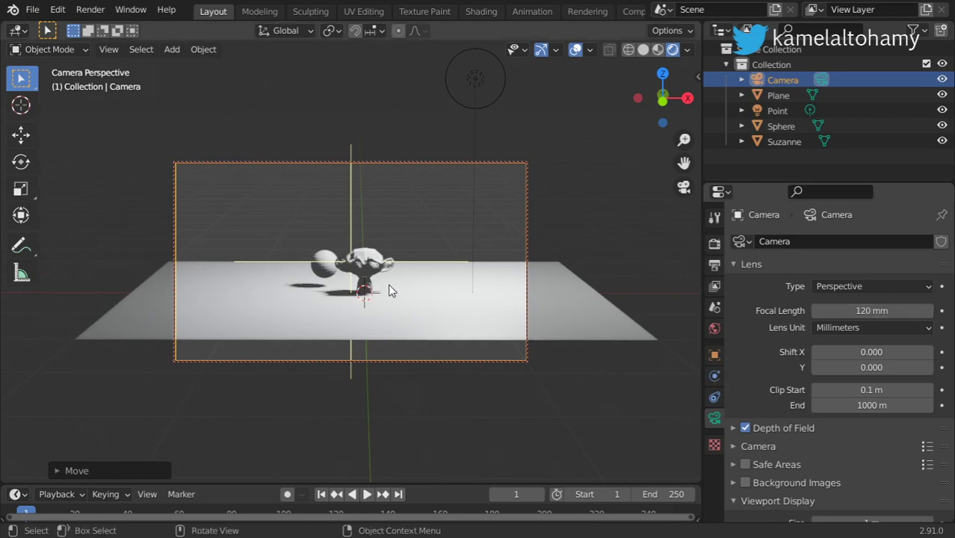
Reposition the camera again and raise its focal length to 200 mm.
key("g")
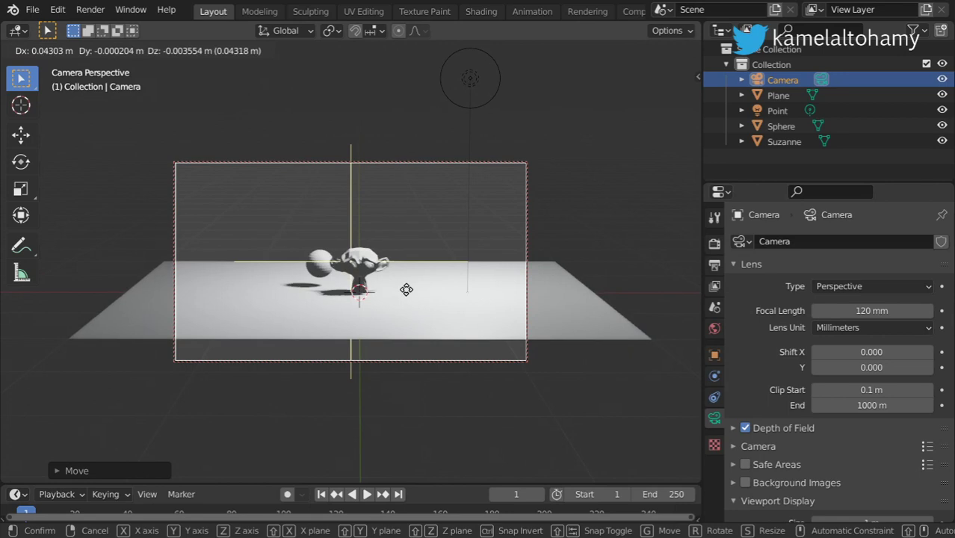
left_click(411, 290)
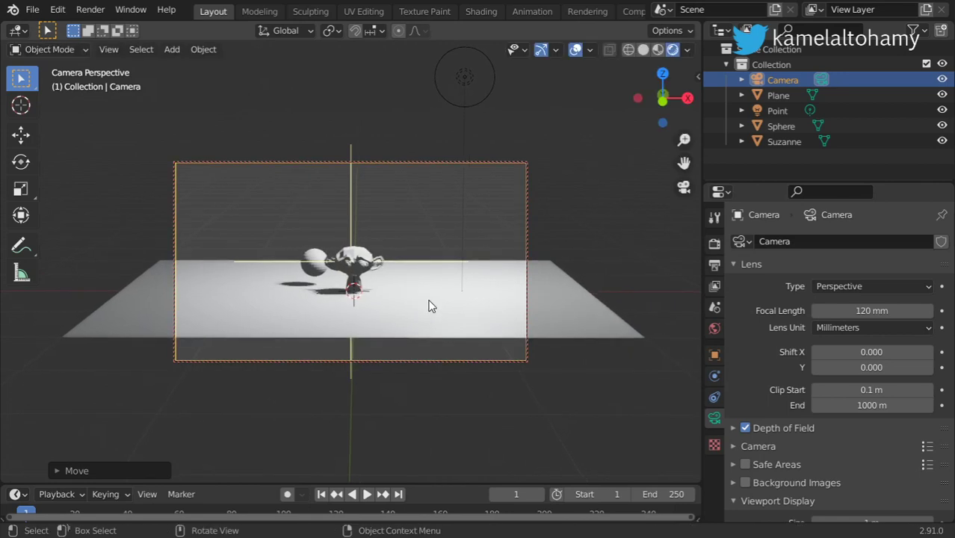
left_click(848, 309)
type("200")
key("Return")
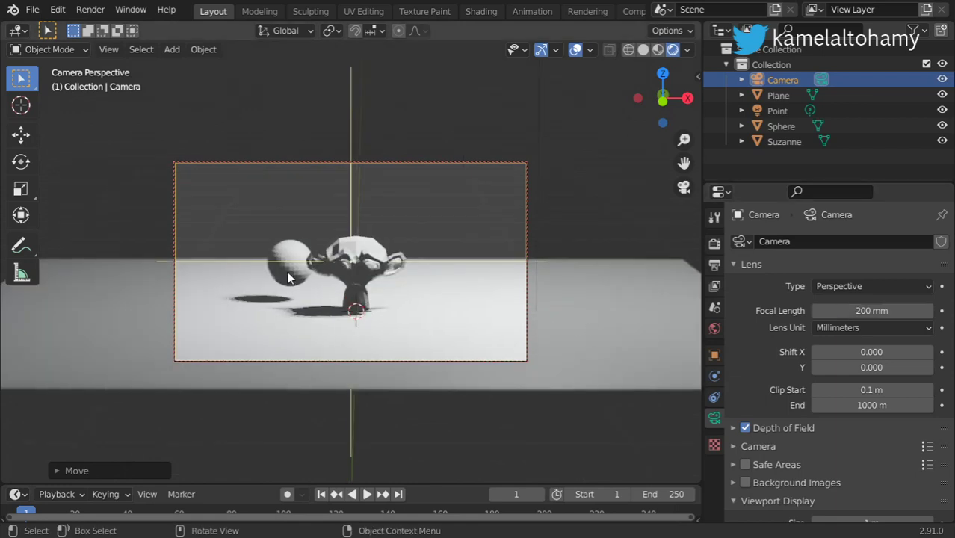
left_click(290, 278)
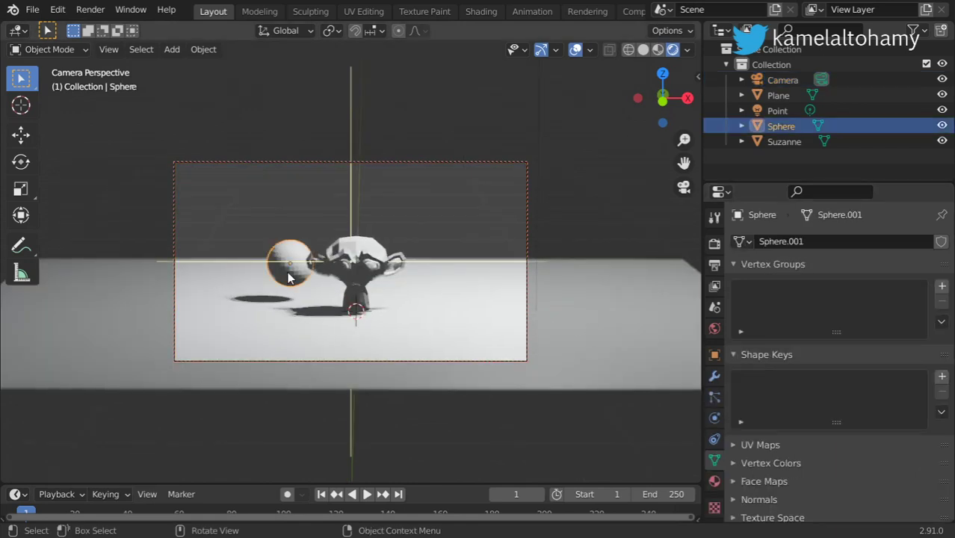
In top view, scale the sphere up and move it to a new position.
key("KP_7")
scroll(353, 249, "up", 3)
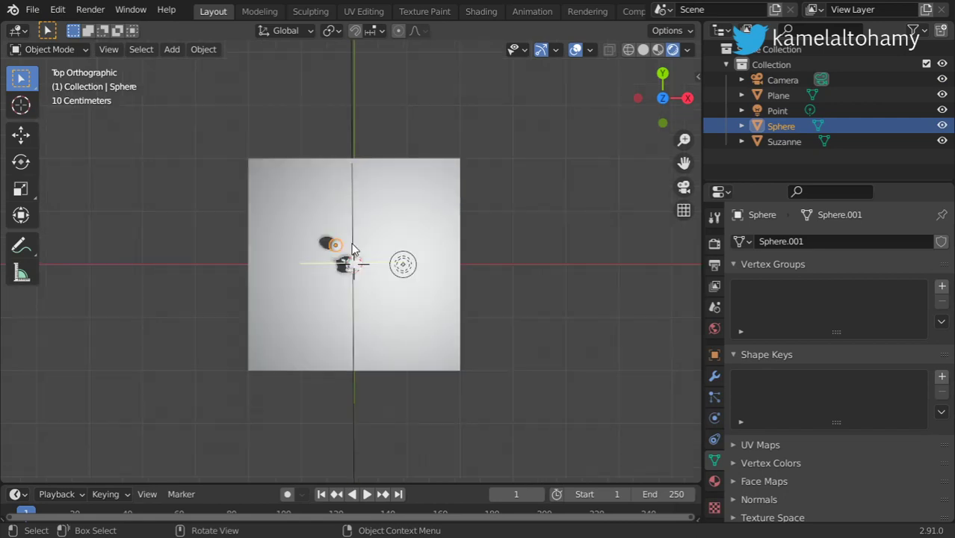
scroll(353, 250, "up", 8)
scroll(351, 251, "up", 2)
scroll(350, 252, "down", 3)
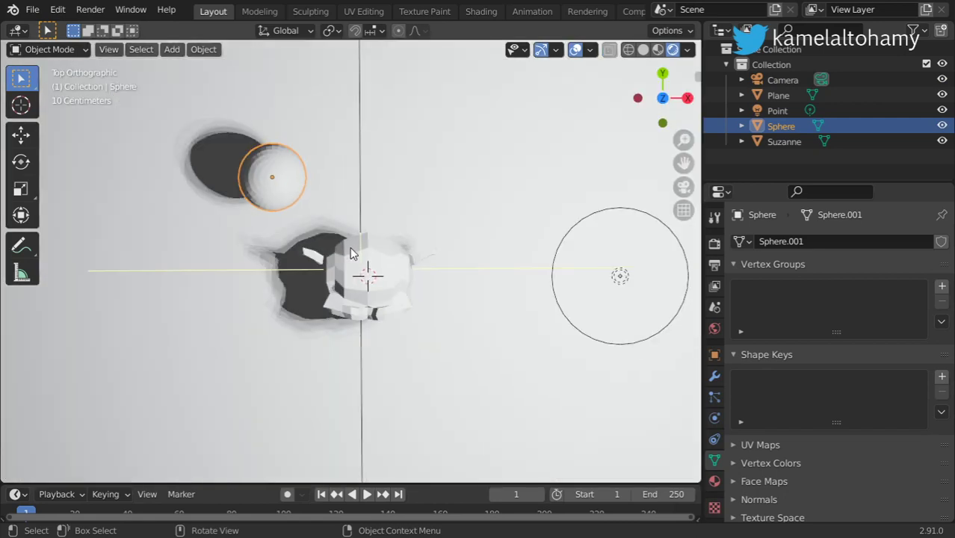
key("s")
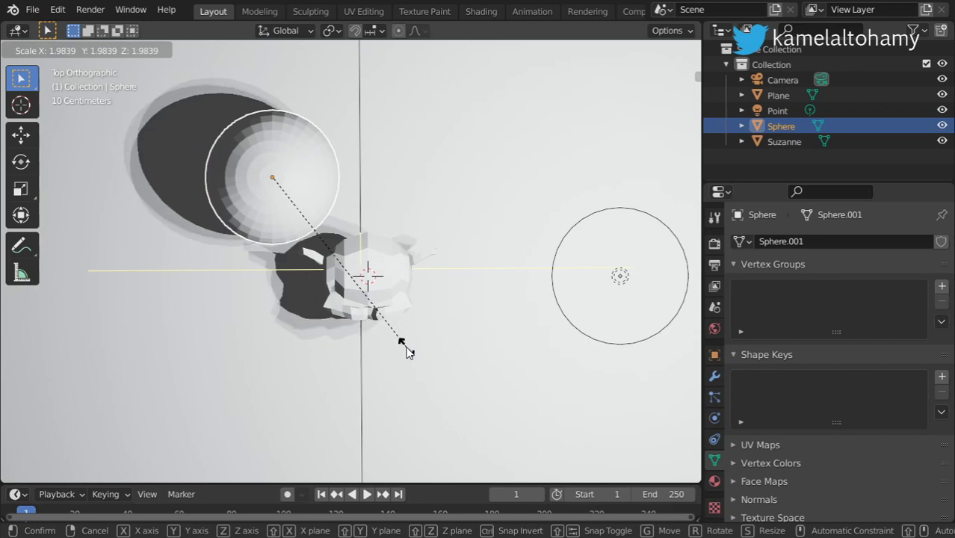
left_click(406, 351)
key("g")
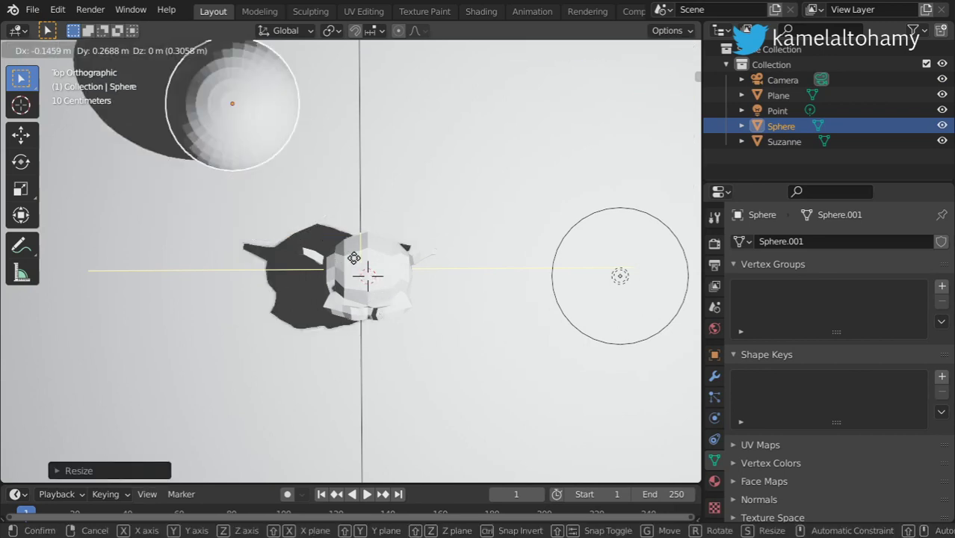
left_click(354, 258)
scroll(353, 258, "down", 5)
Make three sphere copies around Suzanne, double the last one's size, and view through the camera.
key("shift+d")
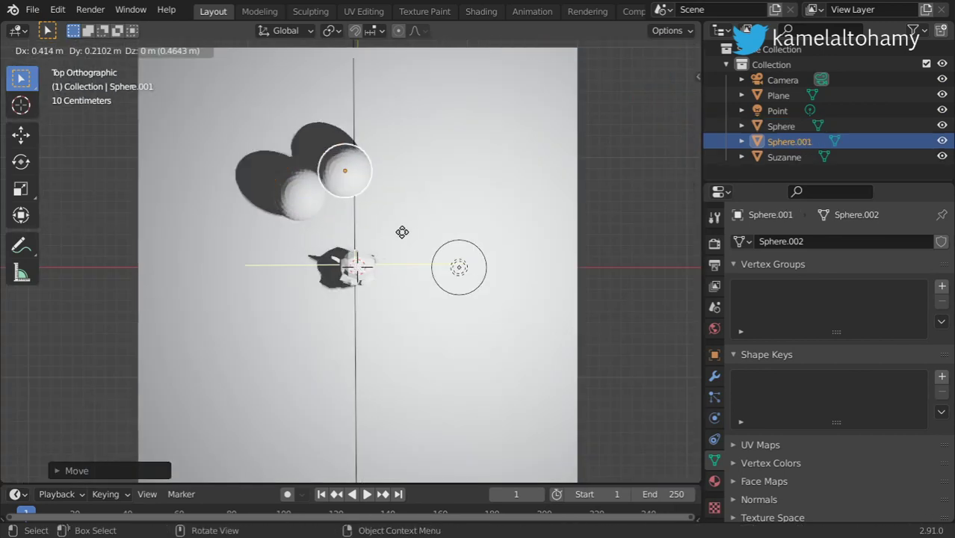
left_click(403, 229)
key("shift+d")
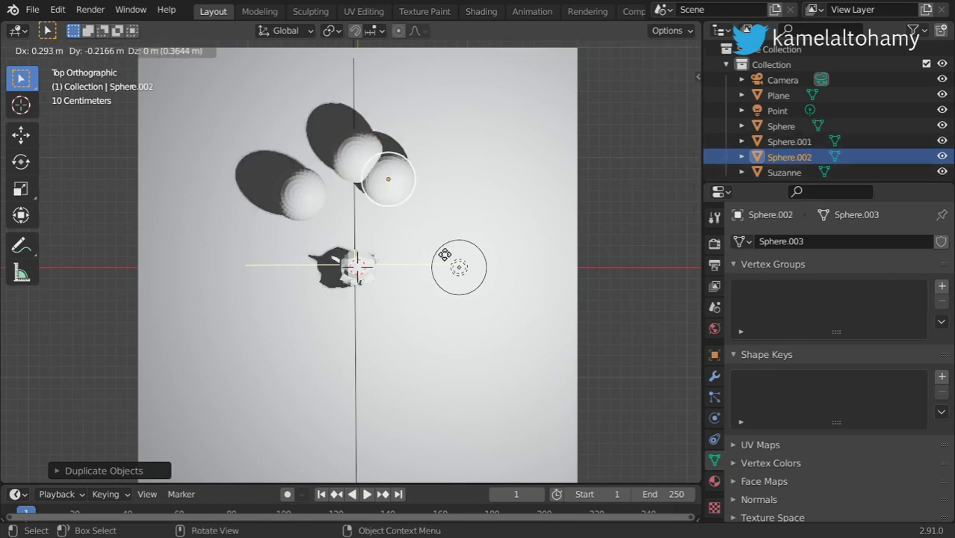
left_click(451, 264)
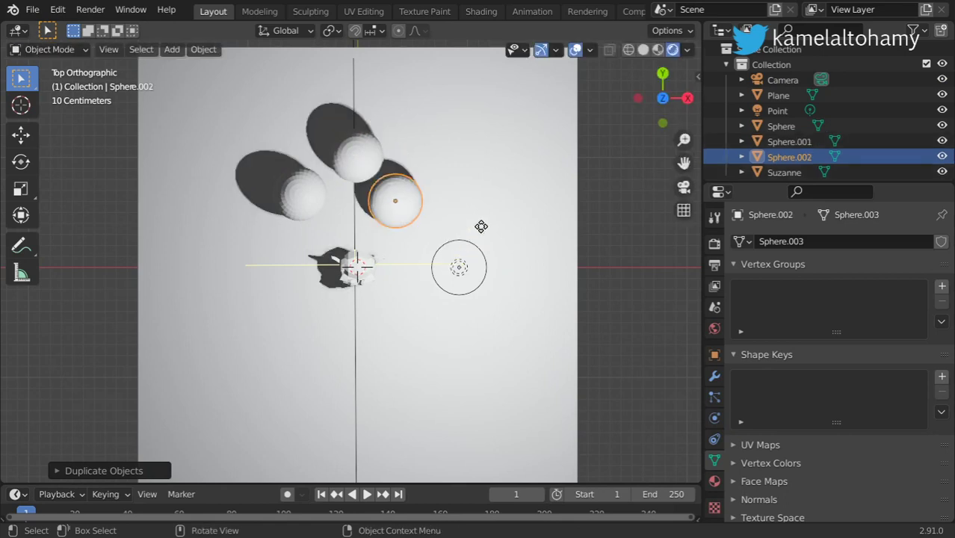
key("shift+d")
left_click(499, 196)
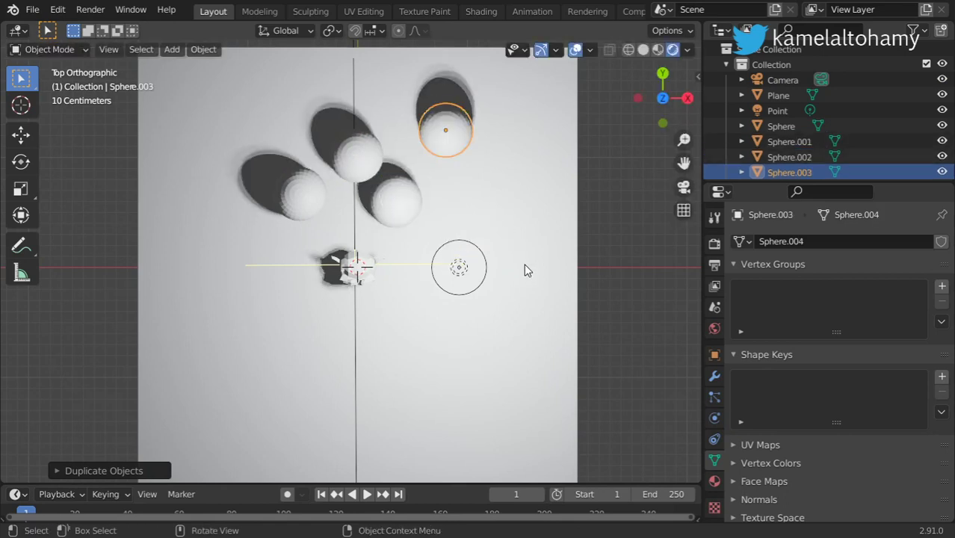
key("s")
left_click(554, 319)
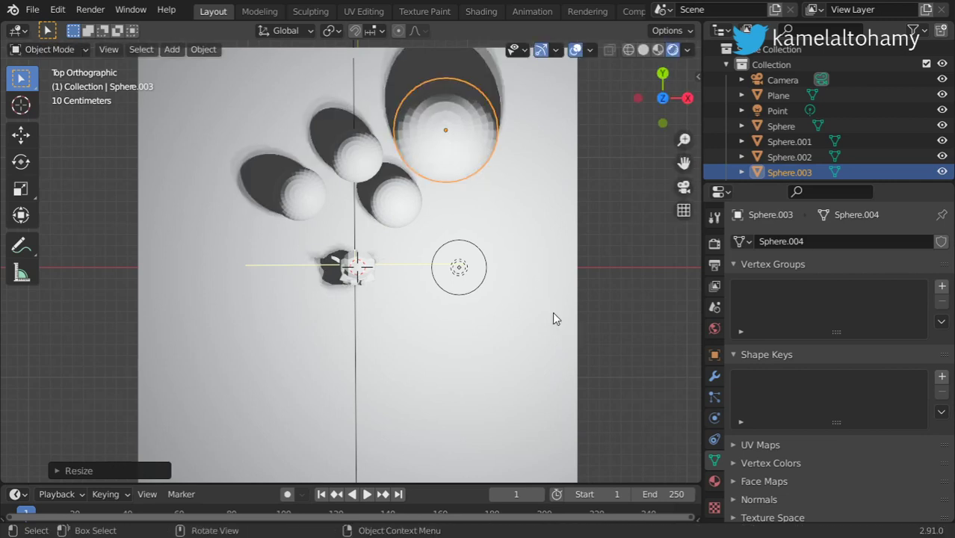
key("KP_0")
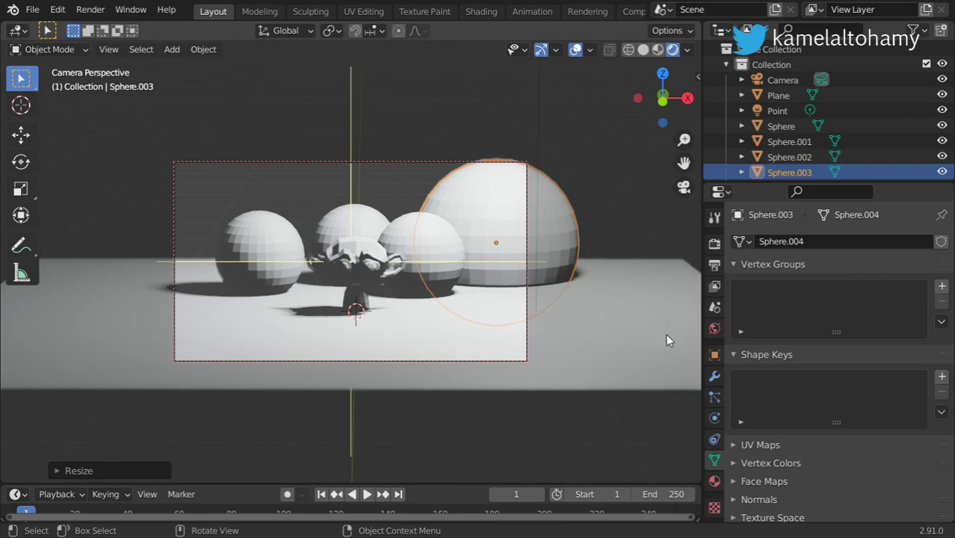
Select the camera and set its focal length to 260 mm.
left_click(783, 81)
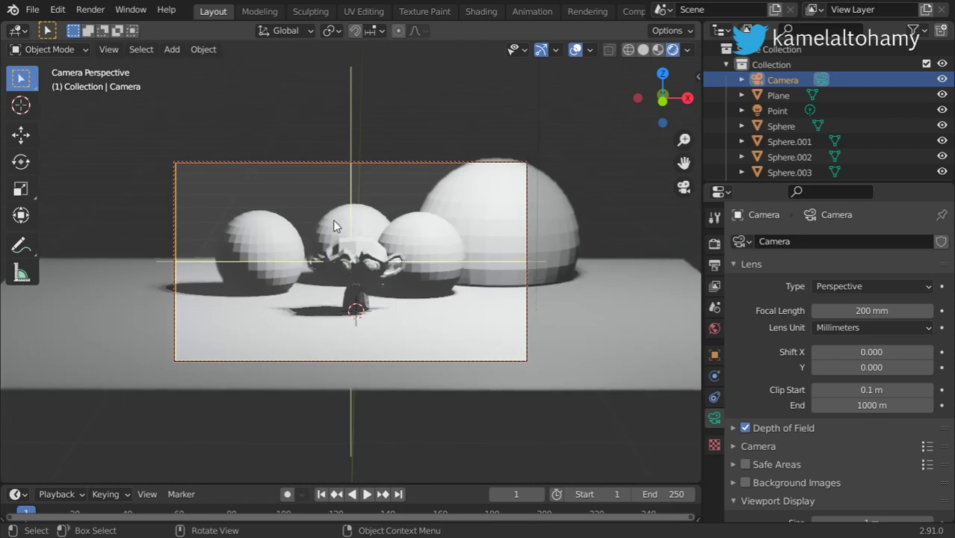
left_click(848, 310)
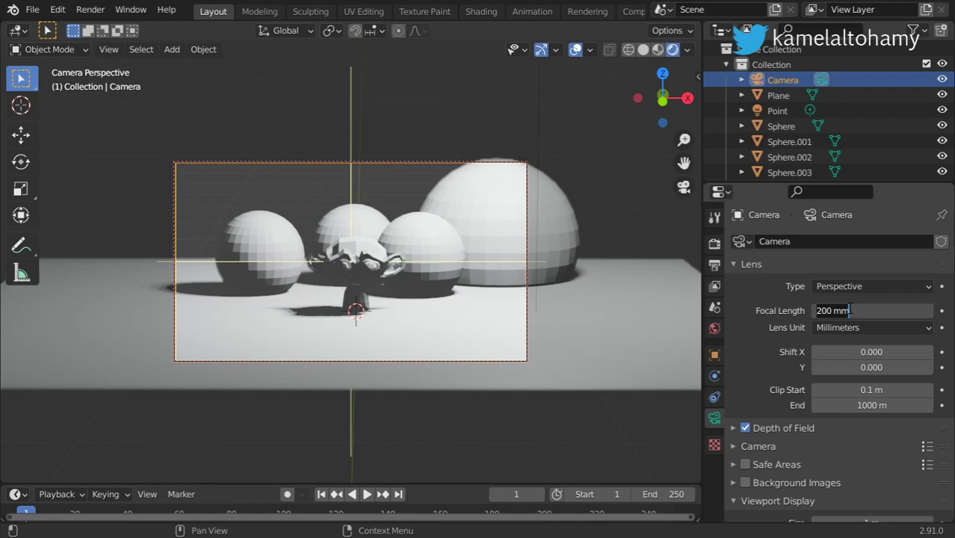
key("ctrl+a")
type("260")
key("Return")
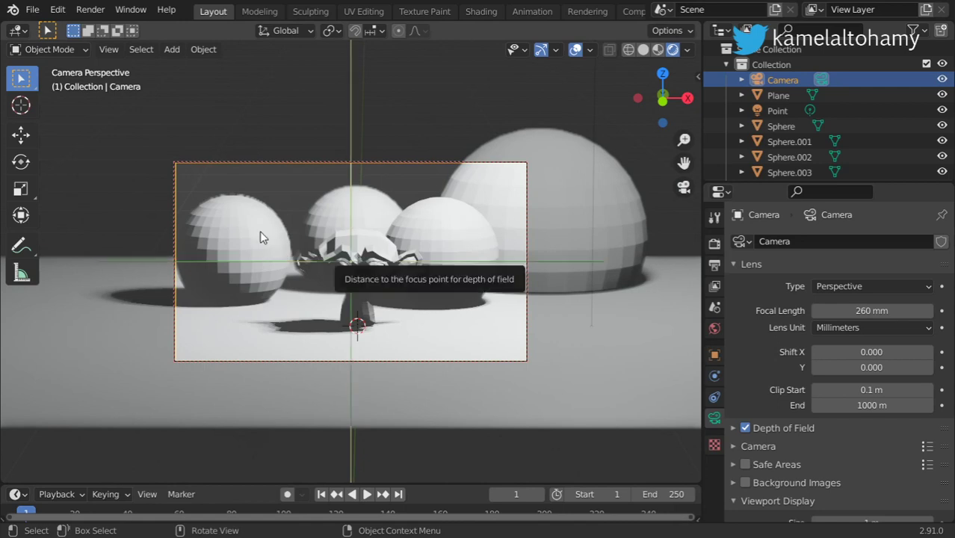
Expand the camera's Depth of Field, try an F-Stop of 0.1, then settle on 0.5.
left_click(811, 427)
scroll(852, 441, "down", 2)
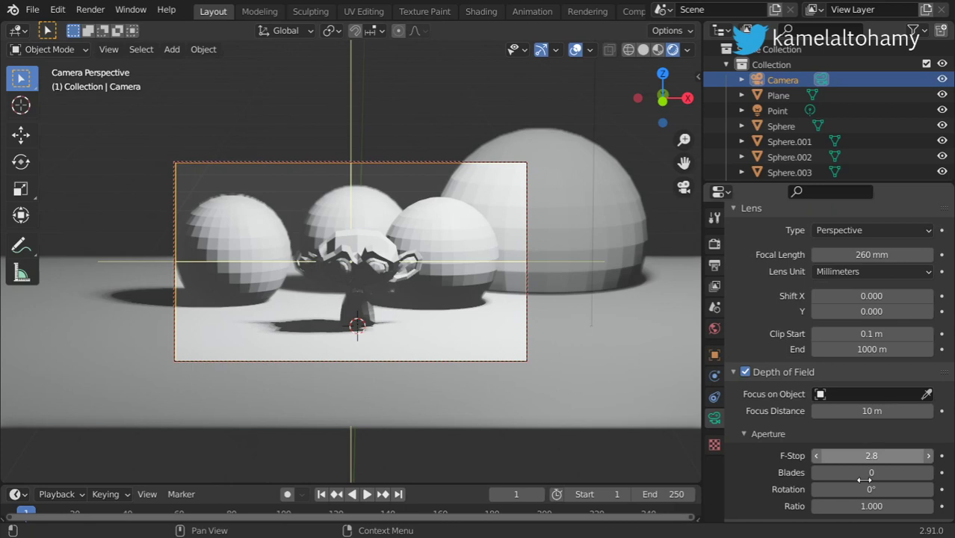
scroll(858, 433, "down", 2)
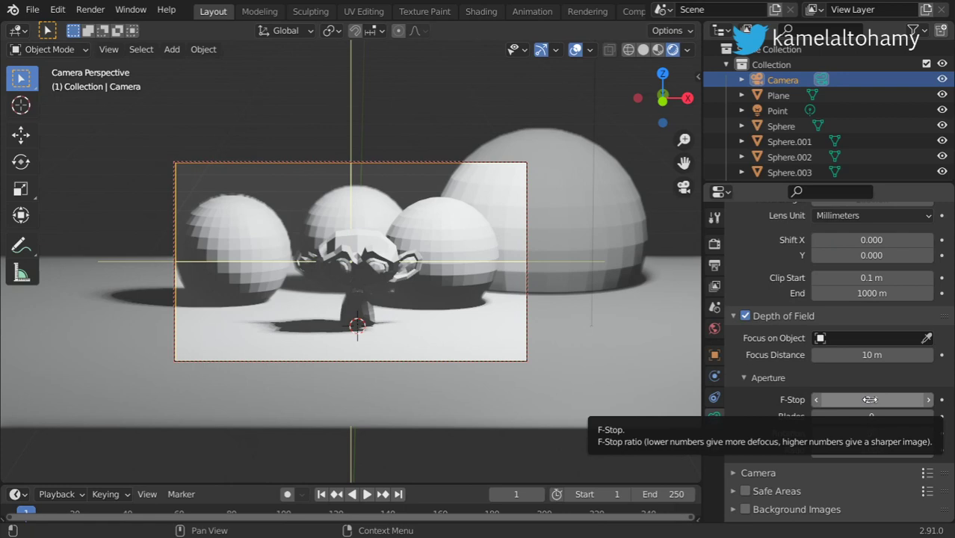
left_click(870, 400)
key("BackSpace")
type(".1")
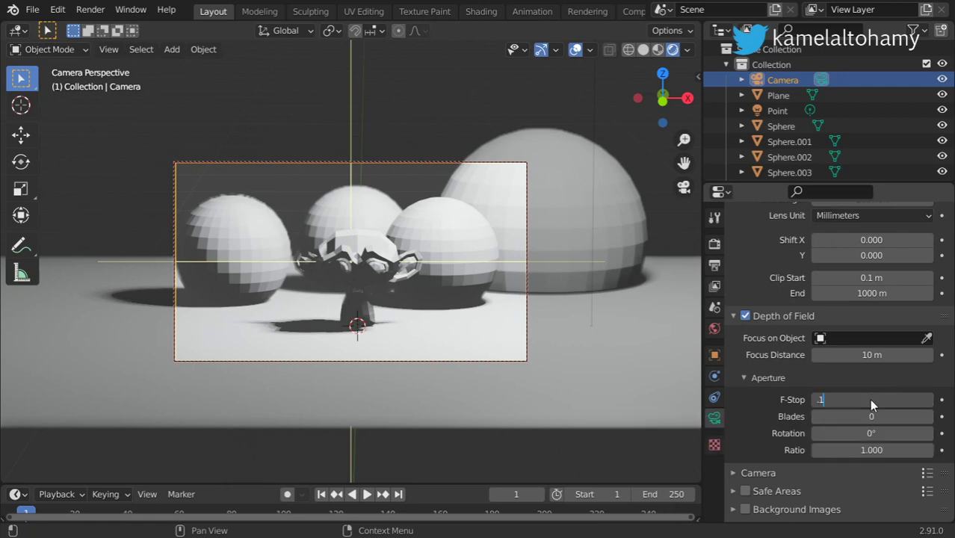
key("Return")
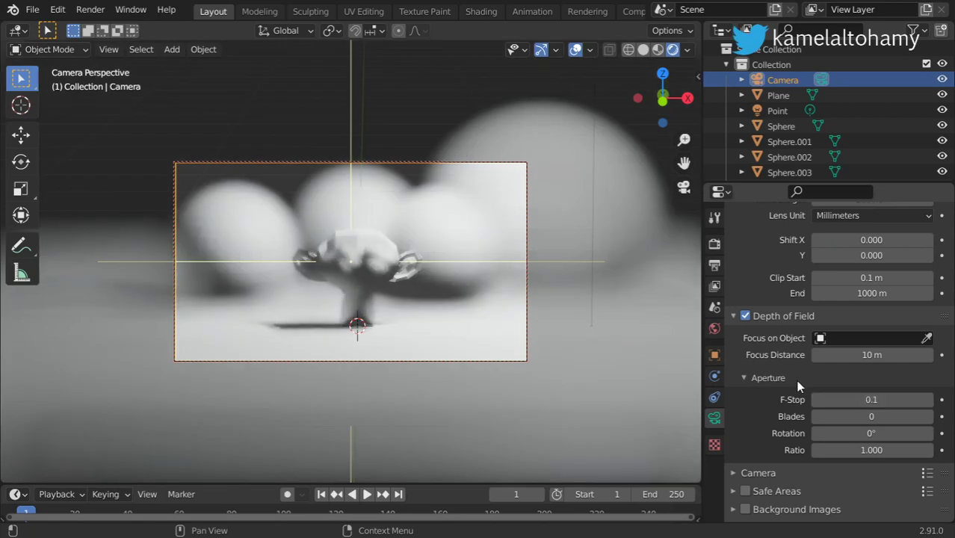
left_click(867, 400)
type(".5")
key("Return")
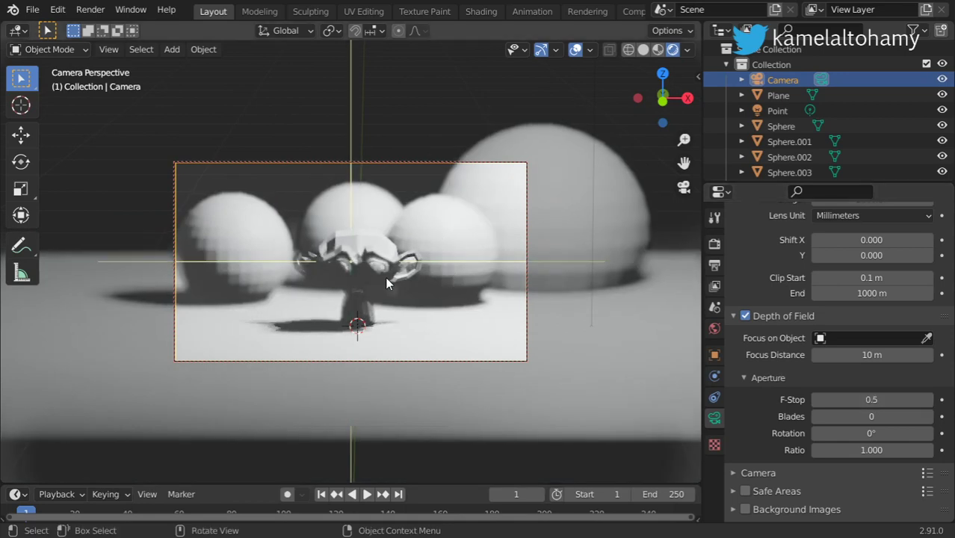
From the right side view, nudge the camera about 0.18 m, then look through it again.
key("KP_3")
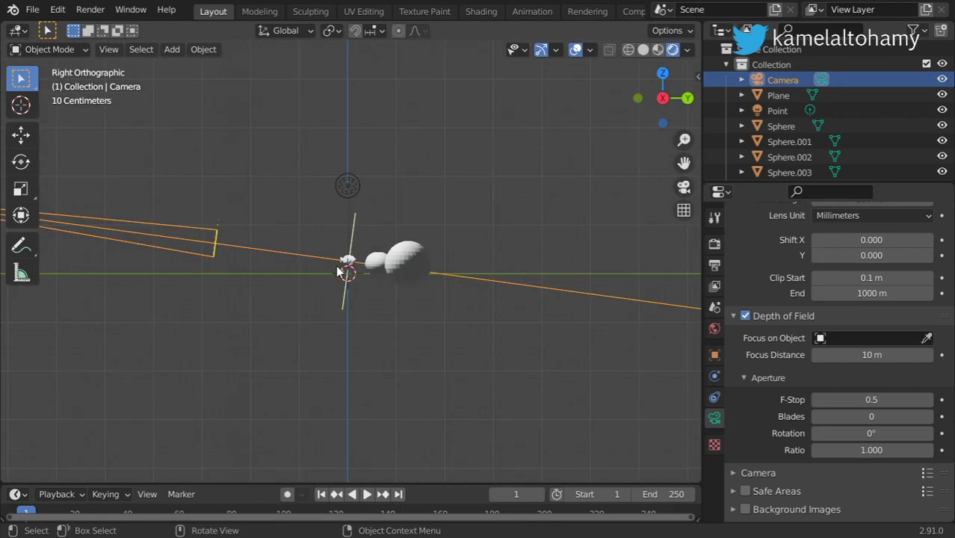
scroll(376, 264, "up", 2)
scroll(375, 265, "up", 5)
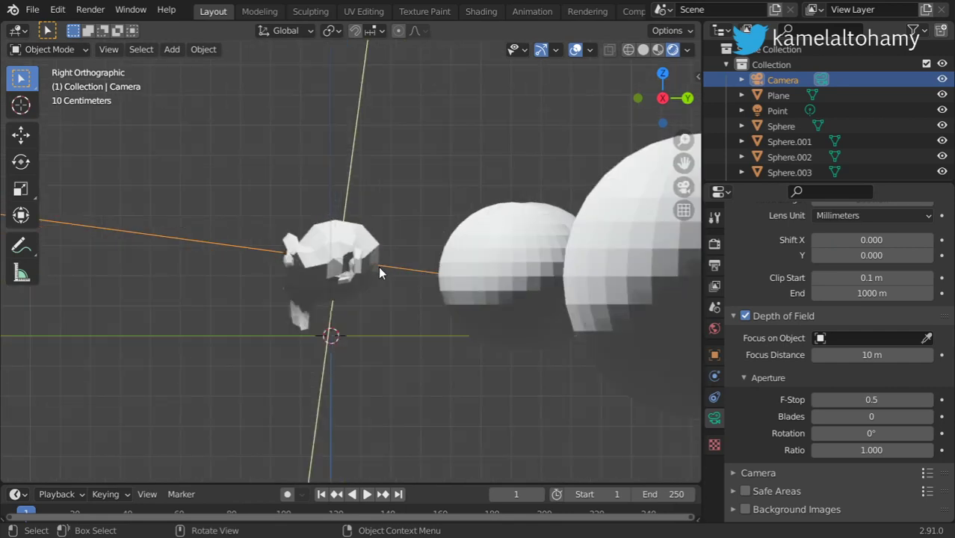
key("g")
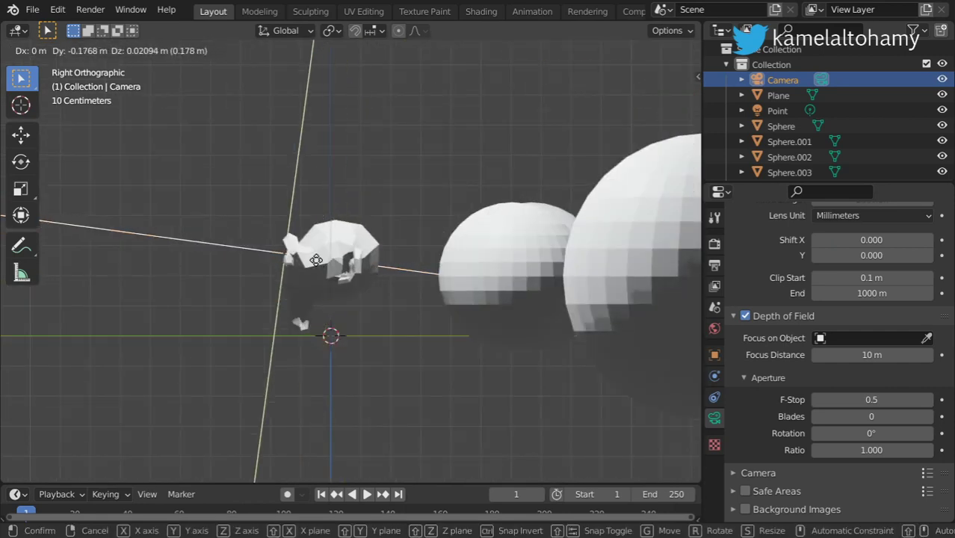
left_click(325, 261)
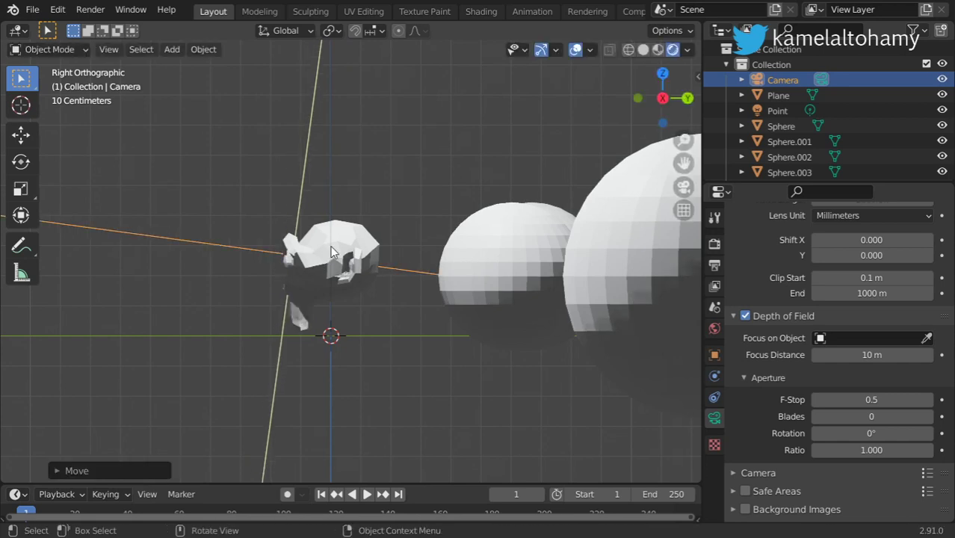
key("KP_0")
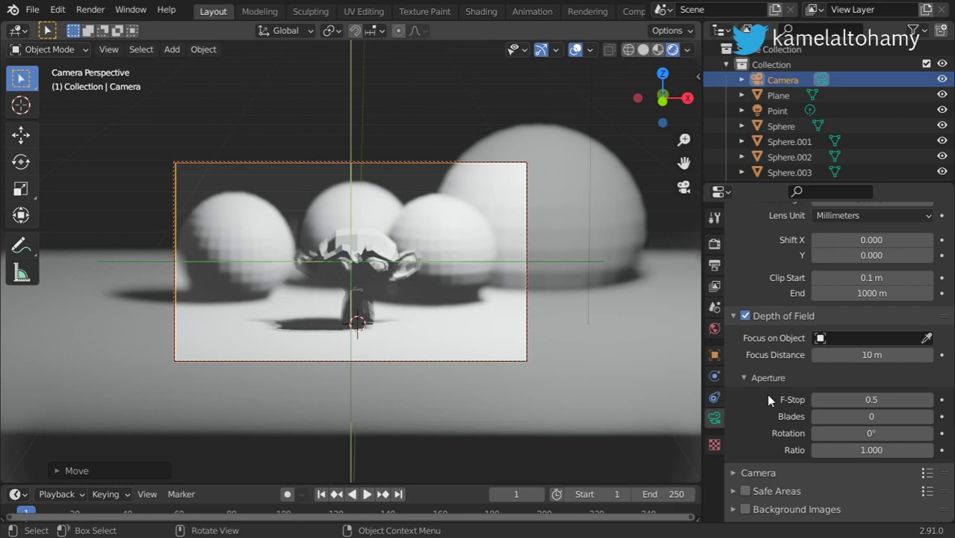
Try an F-Stop of 0.1, then set it back to 0.5.
left_click(871, 400)
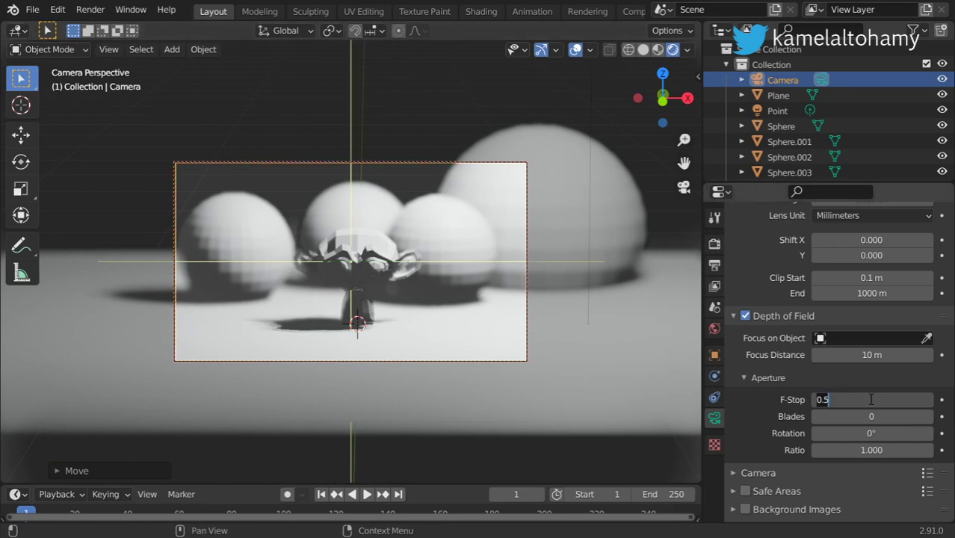
type("0.1")
key("Return")
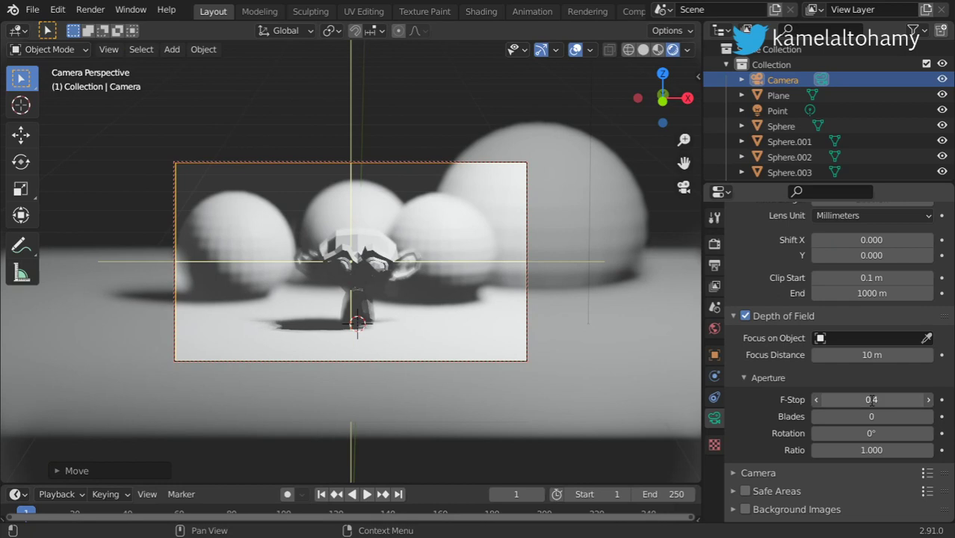
left_click(871, 400)
type("0.5")
key("Return")
Set the aperture blade count to 6, then change it to 8.
left_click(871, 417)
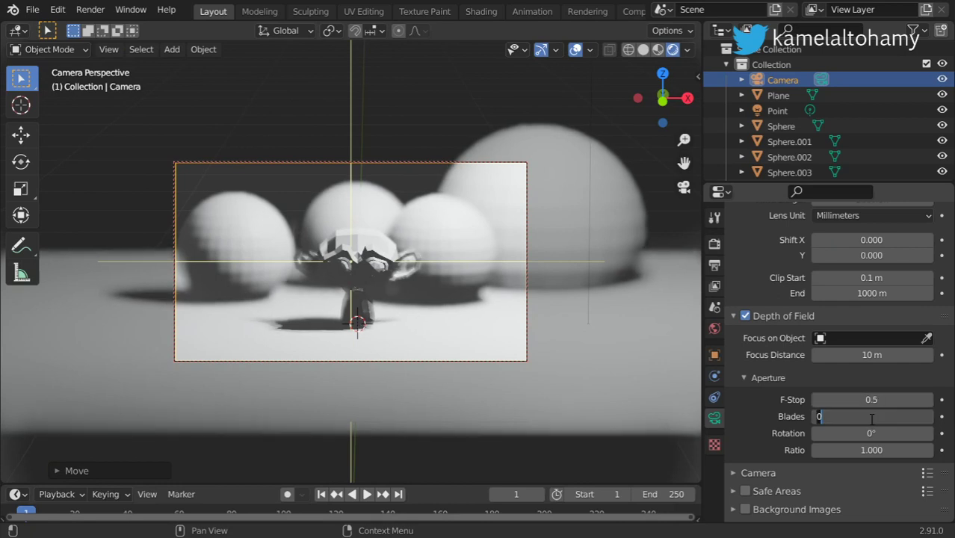
type("6")
key("Return")
left_click(872, 417)
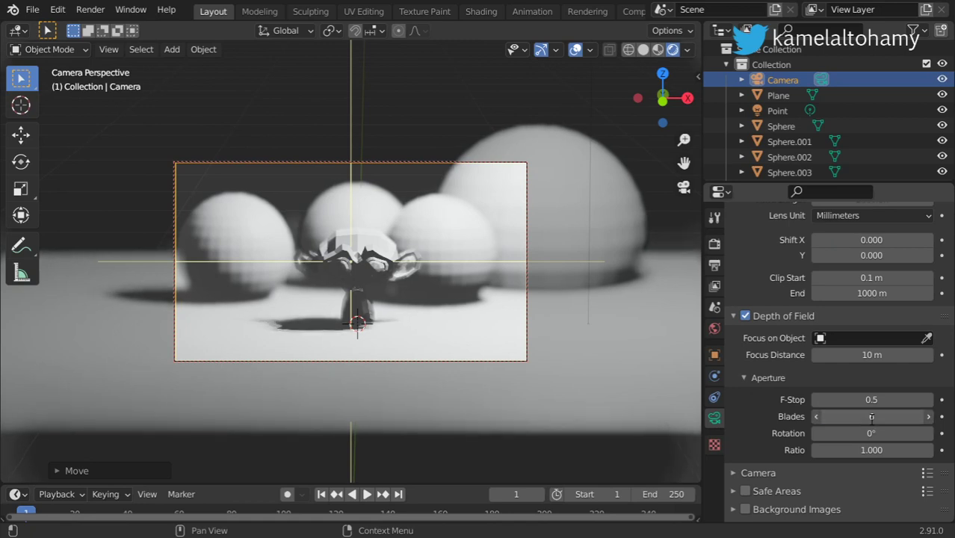
type("8")
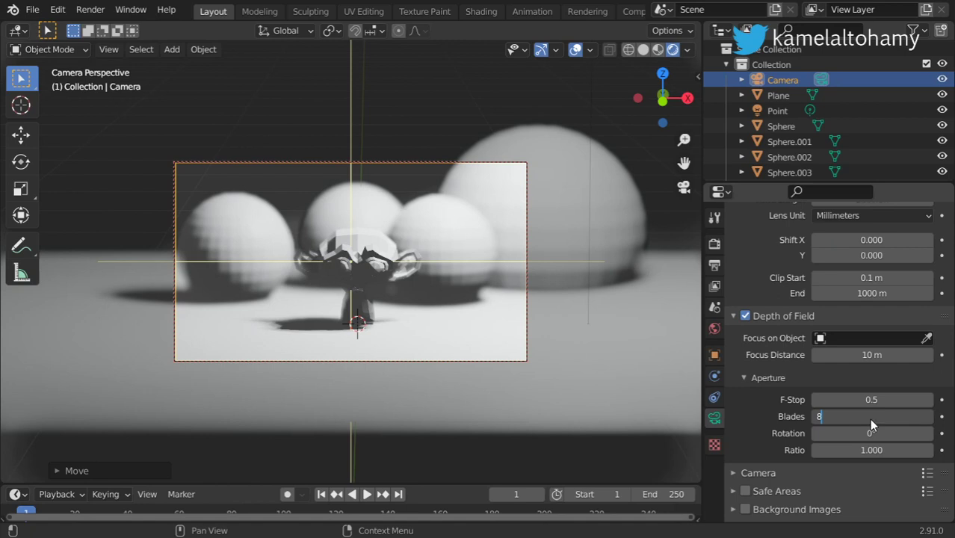
key("Return")
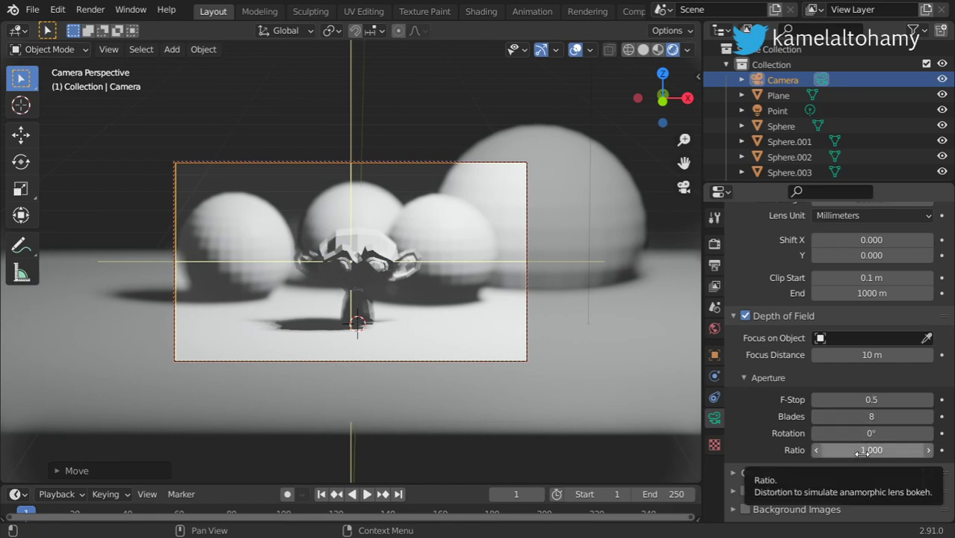
Eyedrop Suzanne as the focus object, then clear it and pick Sphere.002 instead.
left_click(927, 338)
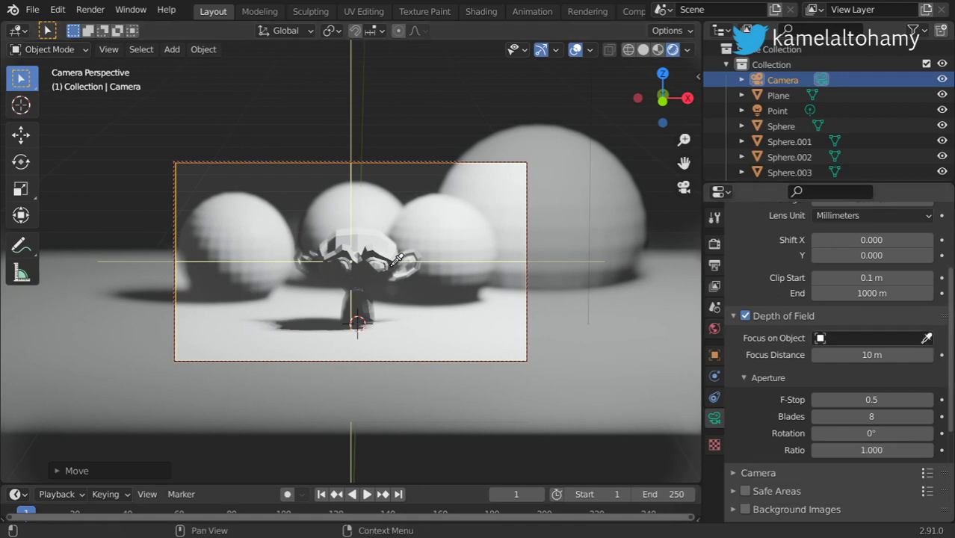
left_click(380, 249)
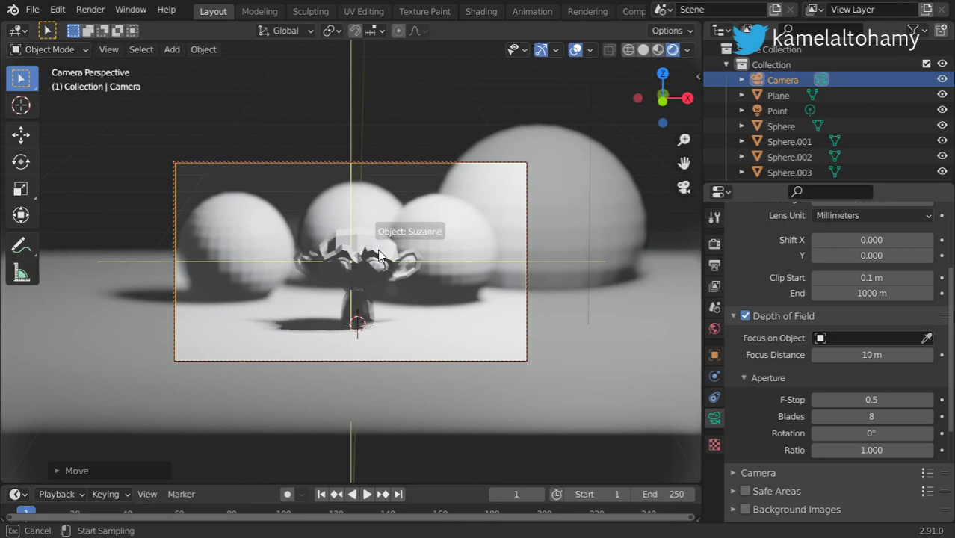
left_click(380, 254)
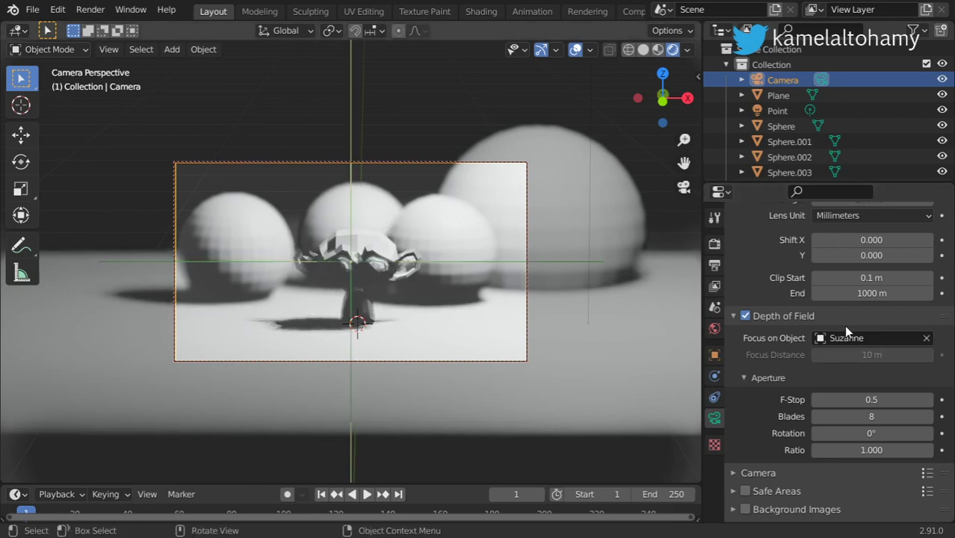
left_click(927, 341)
left_click(926, 338)
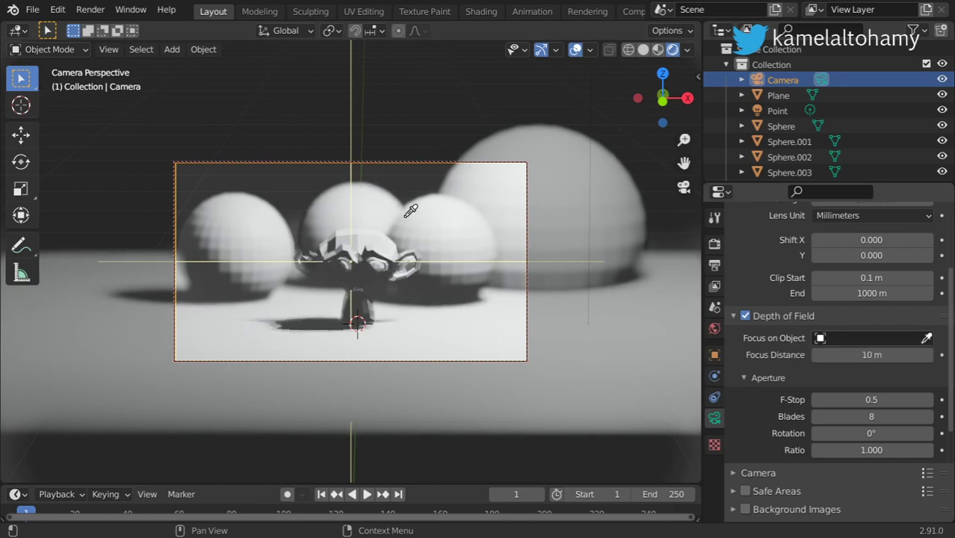
left_click(465, 212)
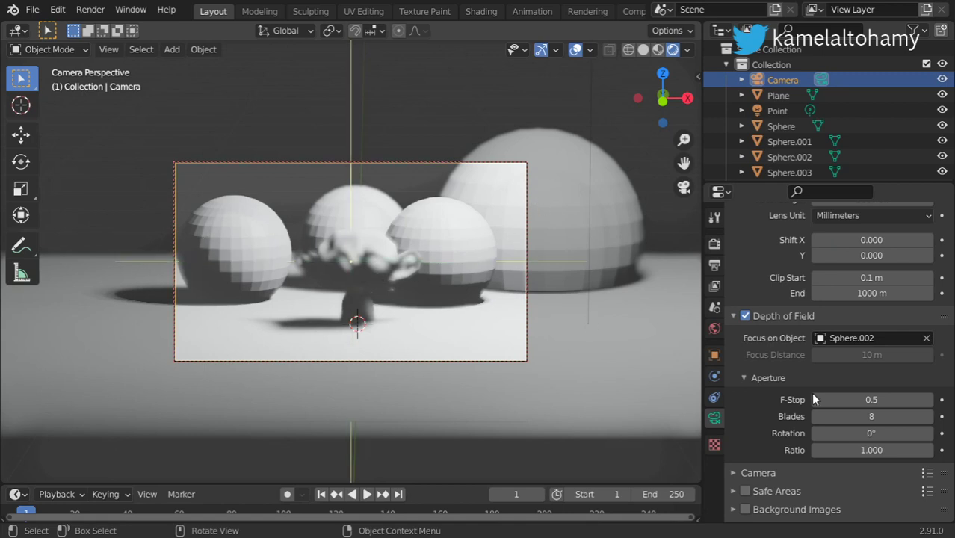
Lower the F-Stop to 0.23, then select Sphere.002 and the large Sphere.003 behind it.
left_click(862, 399)
type(".23")
key("Return")
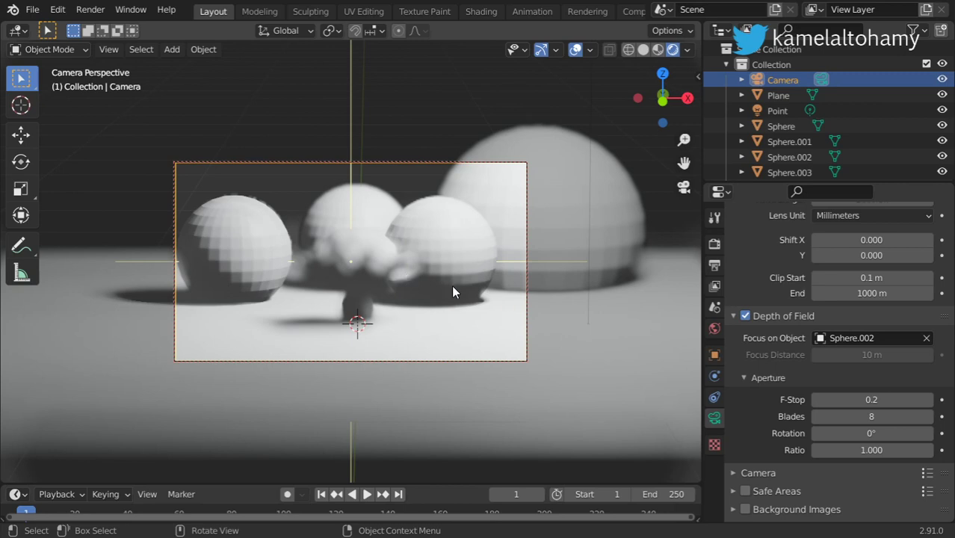
left_click(462, 241)
left_click(462, 241)
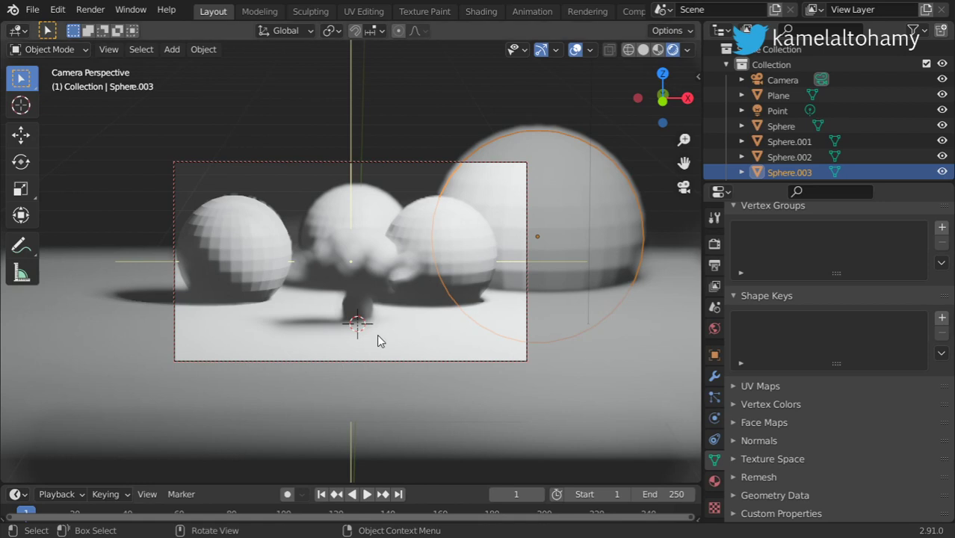
Browse the sphere's constraint, physics, particle and modifier property tabs.
left_click(715, 440)
left_click(714, 419)
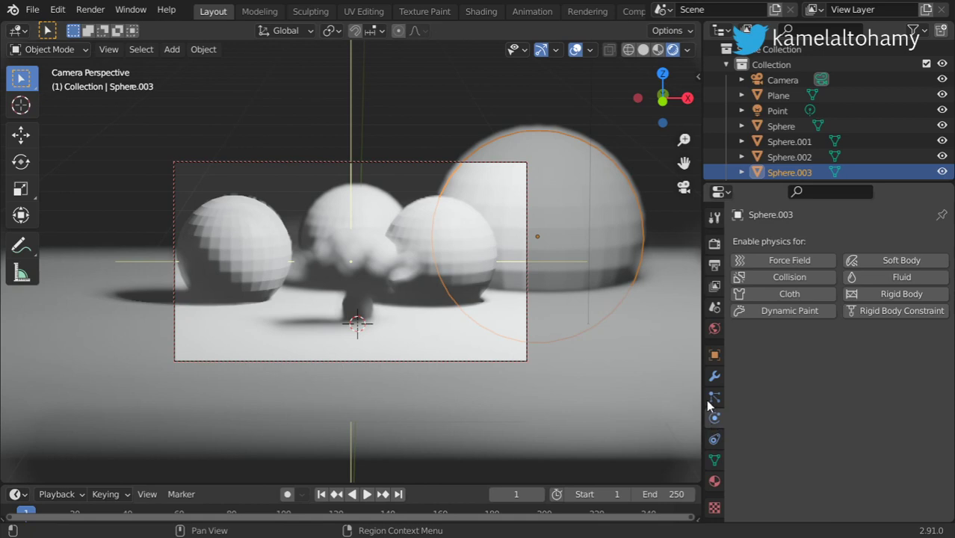
left_click(714, 396)
left_click(714, 375)
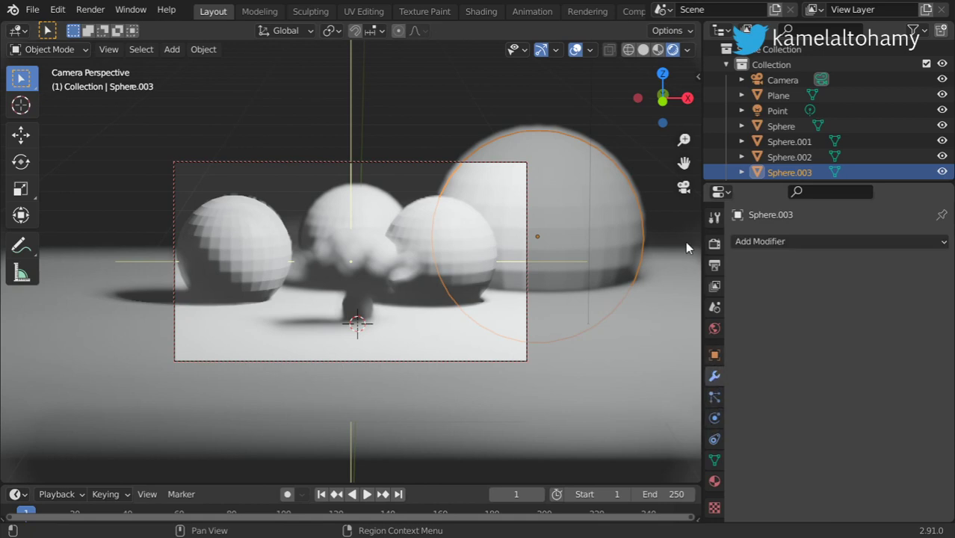
Select the Camera, set its F-Stop to 0.4, and bring up the Render Properties.
left_click(778, 82)
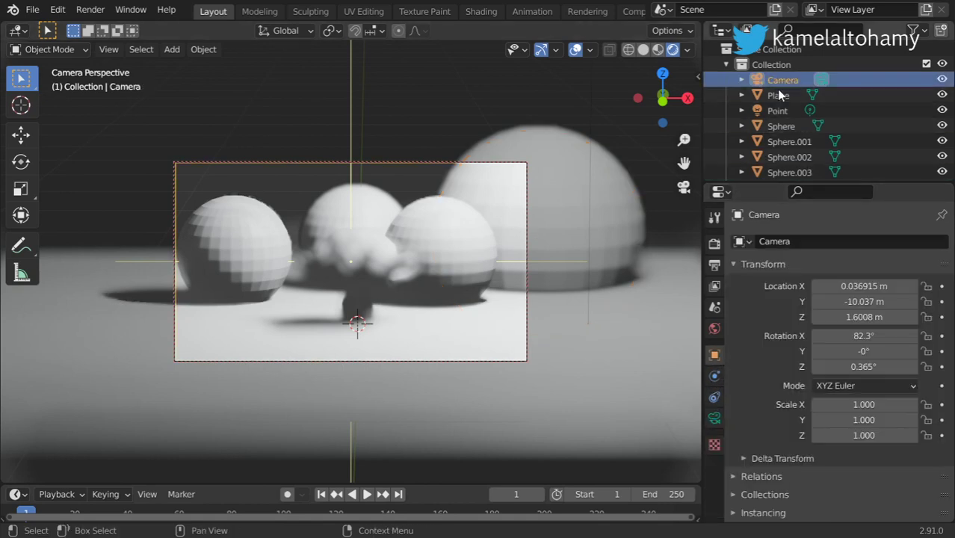
scroll(808, 456, "down", 2)
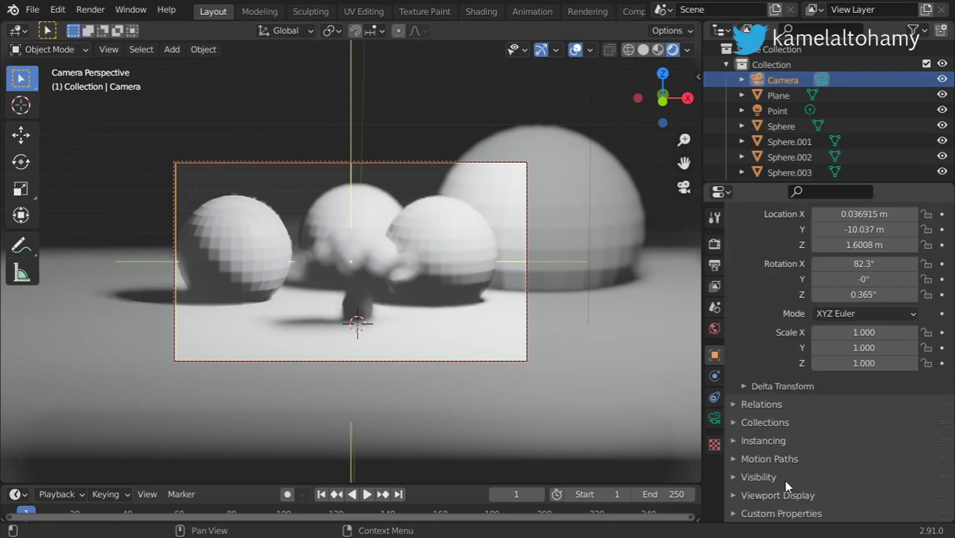
left_click(714, 418)
scroll(867, 446, "down", 3)
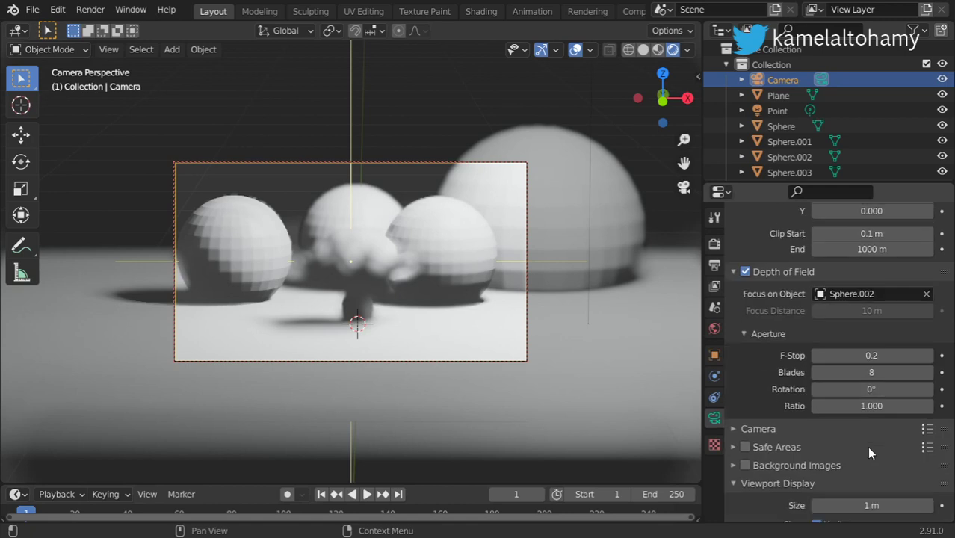
left_click(872, 356)
key("BackSpace")
type("0.4")
key("Return")
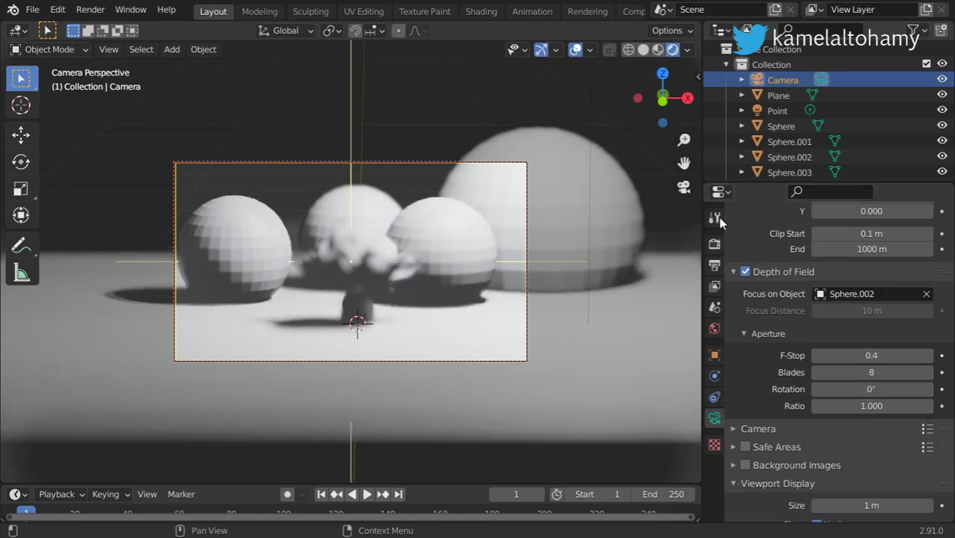
left_click(717, 246)
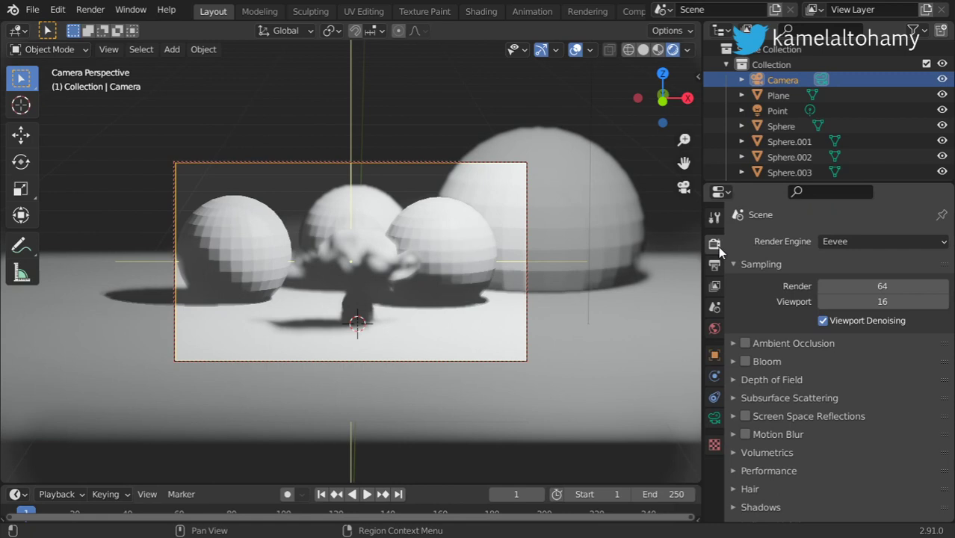
Expand render Depth of Field and try a Max Size of 2 px, then 20 px.
left_click(770, 382)
left_click(858, 401)
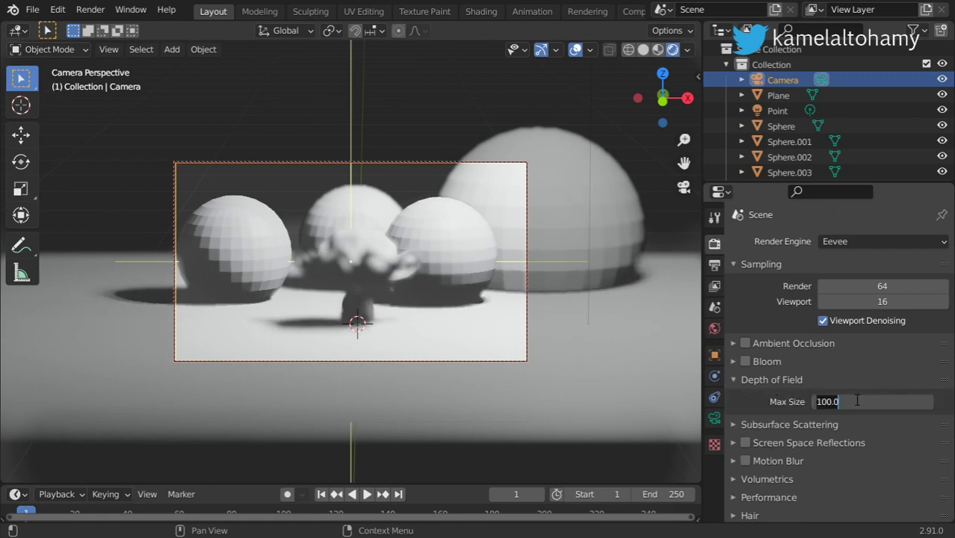
key("shift+Left")
key("BackSpace")
key("BackSpace")
key("BackSpace")
key("BackSpace")
key("BackSpace")
type("2")
key("Return")
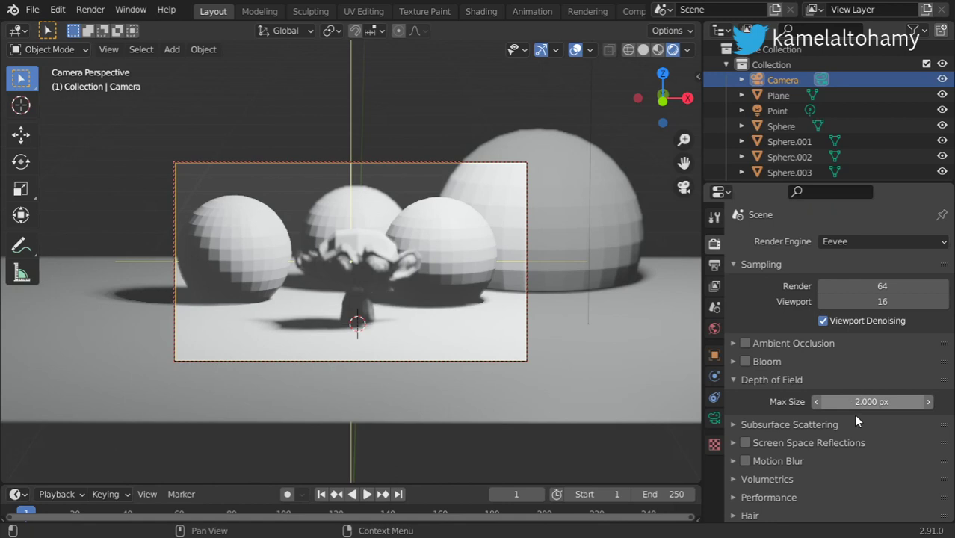
left_click(858, 401)
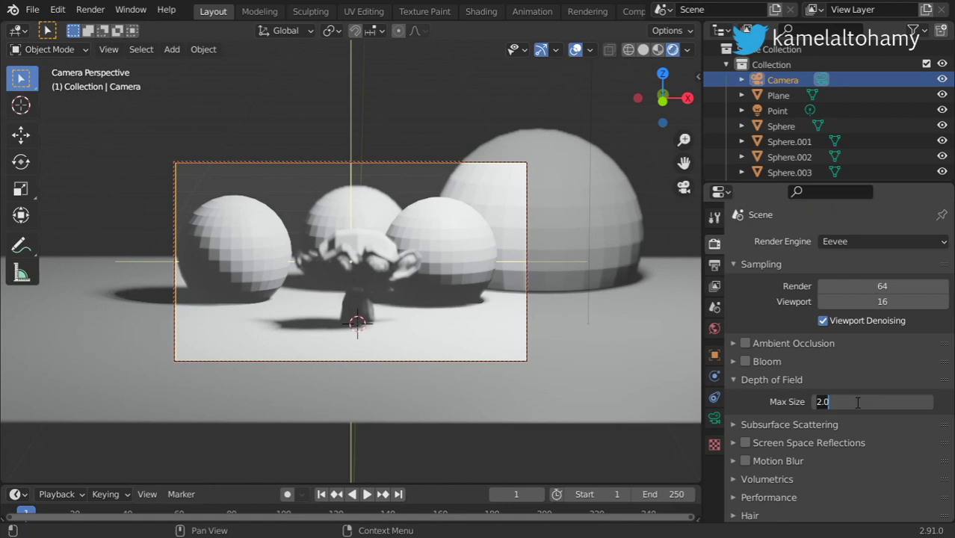
type("20")
key("Return")
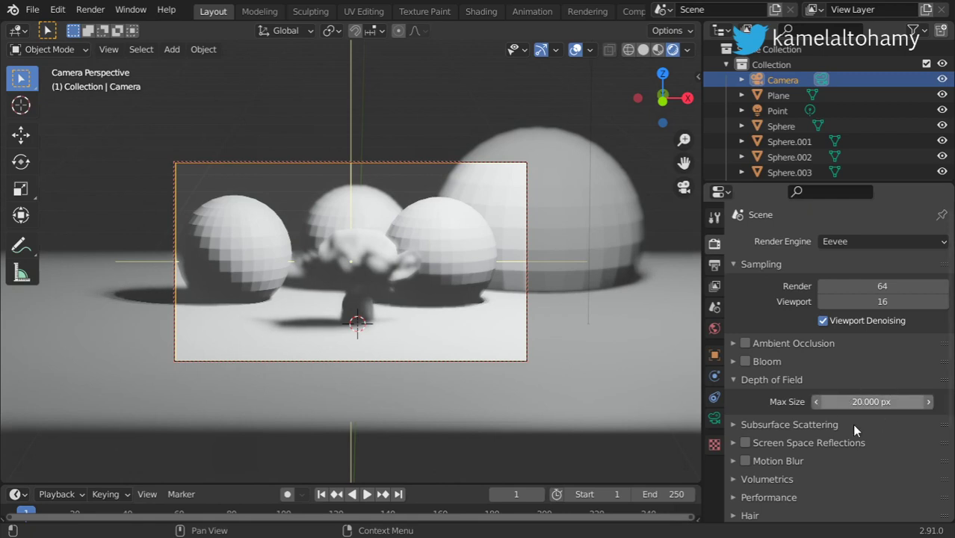
Try larger Max Size values of 100, 160 and 500 px.
left_click(865, 402)
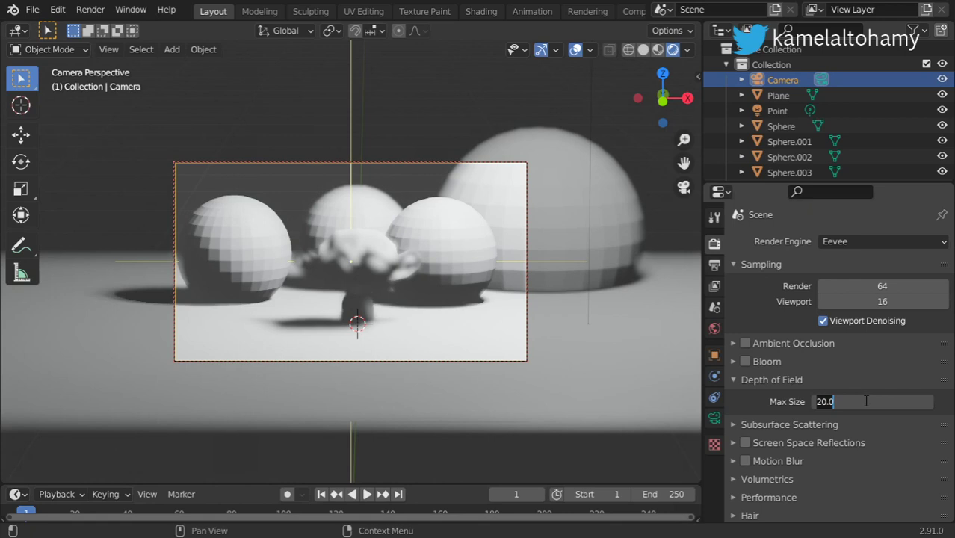
type("100")
key("Return")
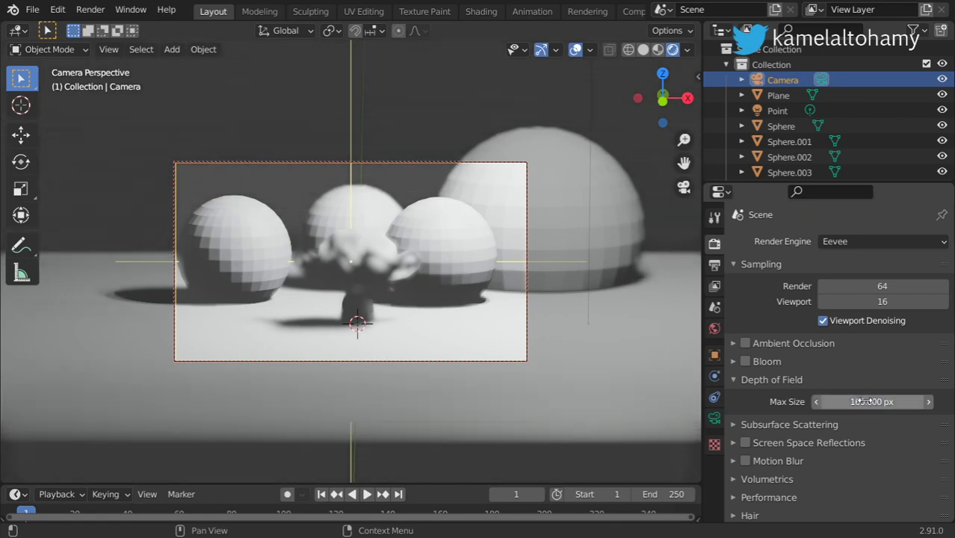
left_click_drag(865, 402, 887, 402)
left_click(866, 402)
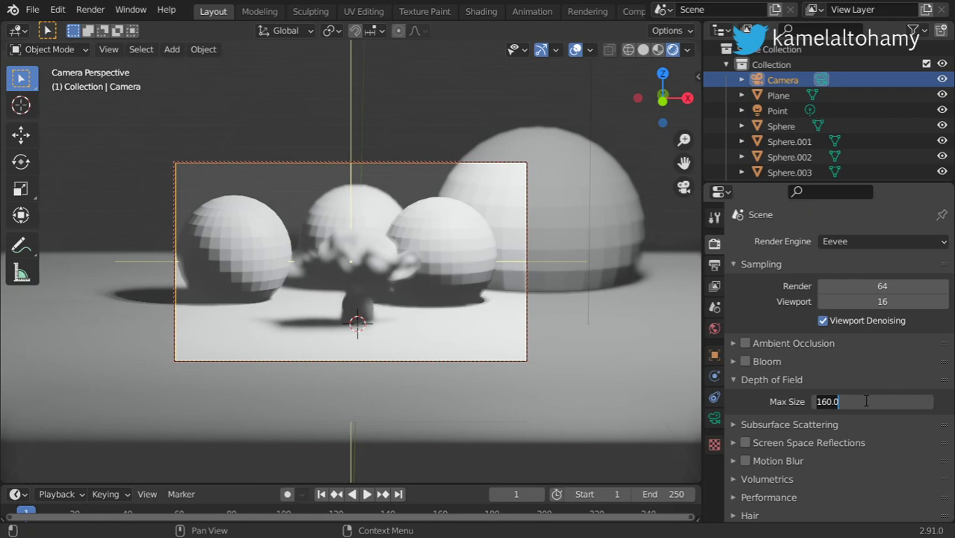
type("500")
key("Return")
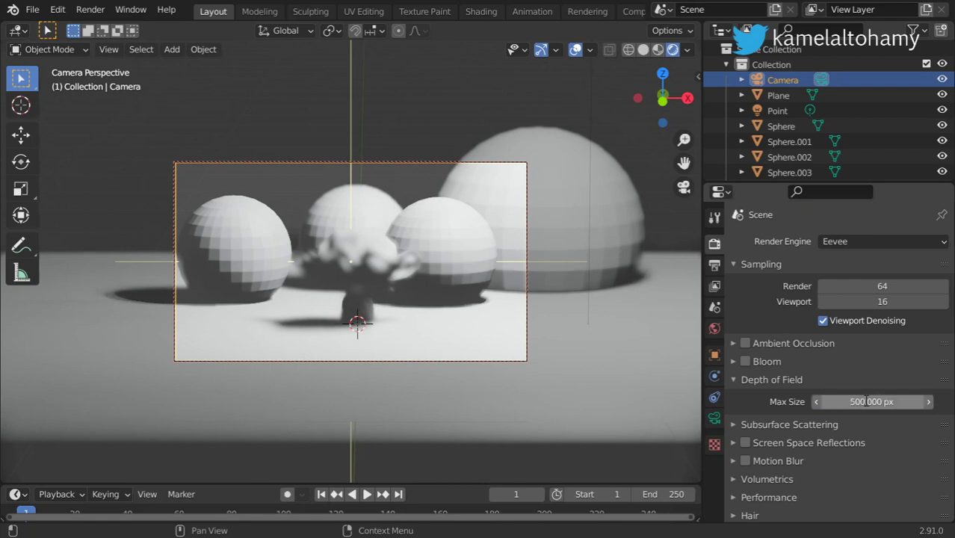
Drop the Max Size to 50 px, then finally settle on 20 px.
left_click(866, 401)
type("50")
key("Return")
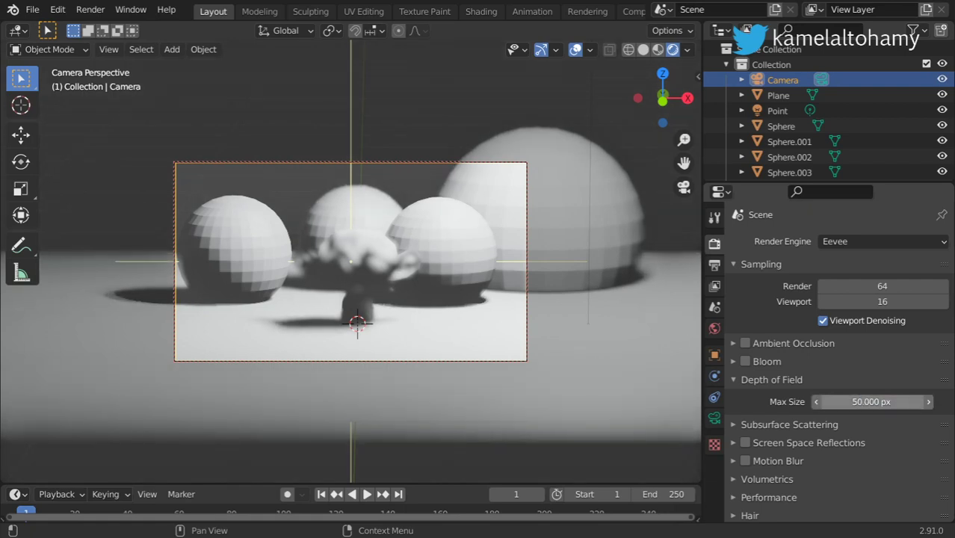
left_click(865, 401)
type("20")
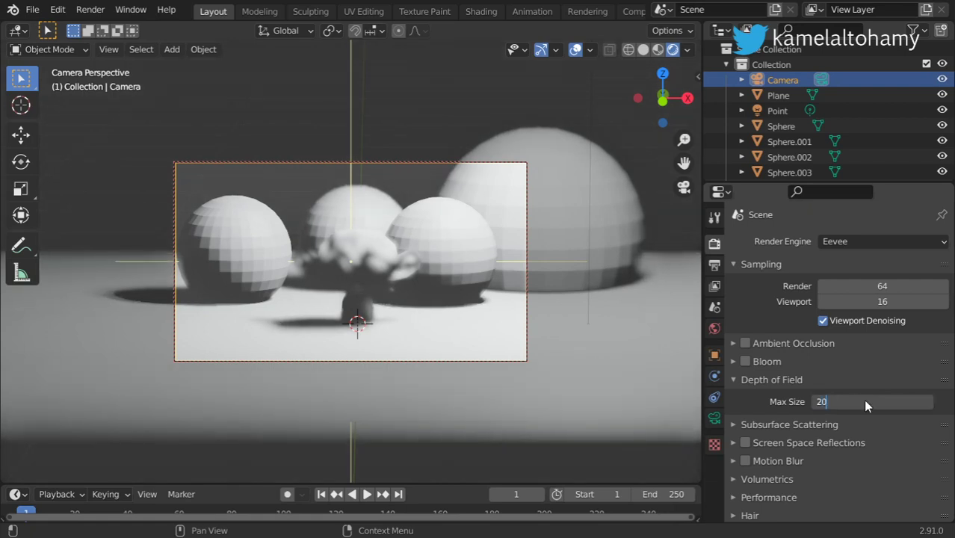
key("Return")
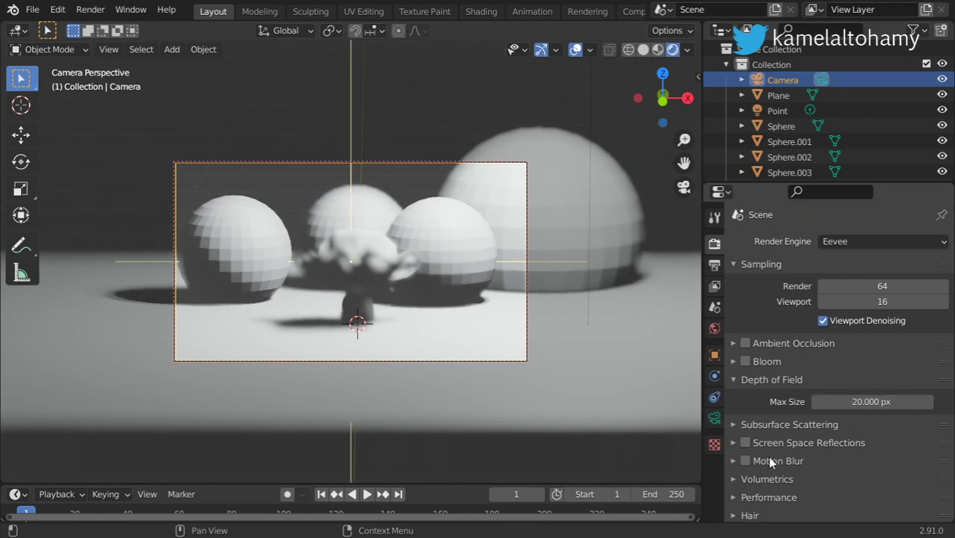